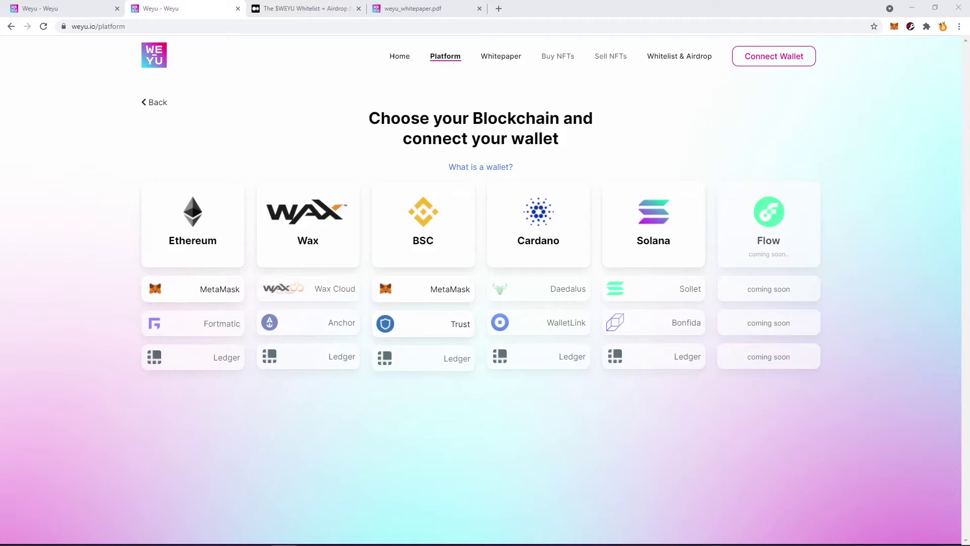
- Browse the WEYU airdrop Medium article, then the OpenSea, SuperRare and Nifty Gateway tabs
key("ctrl+Tab")
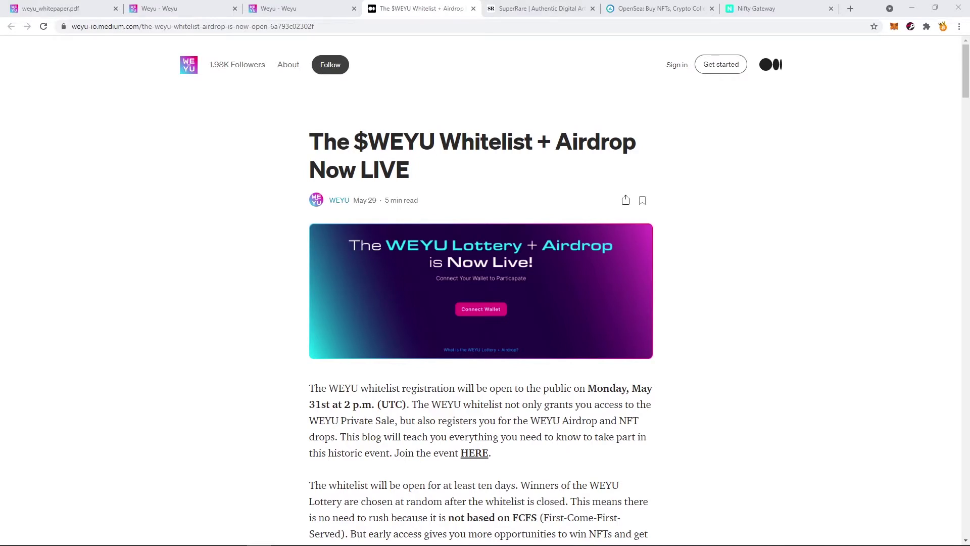
key("ctrl+6")
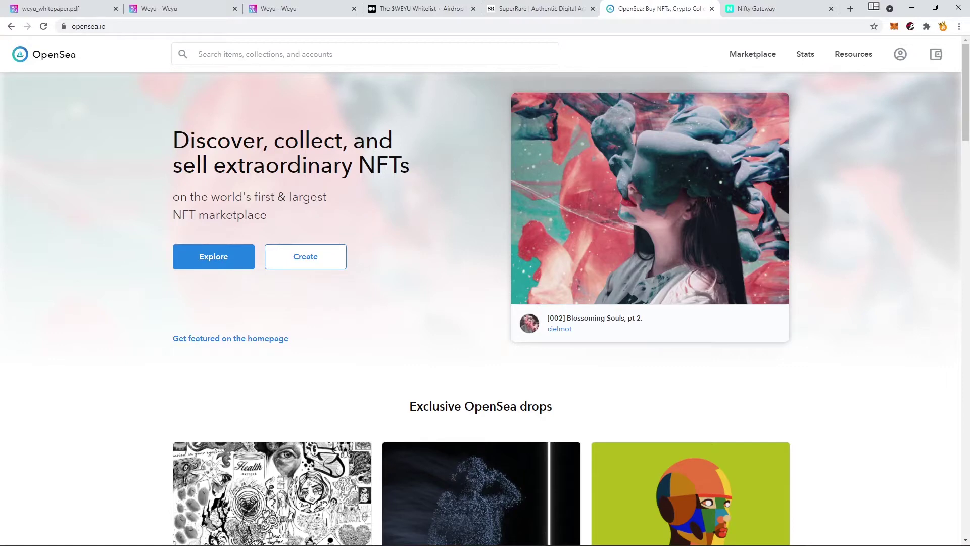
left_click(542, 5)
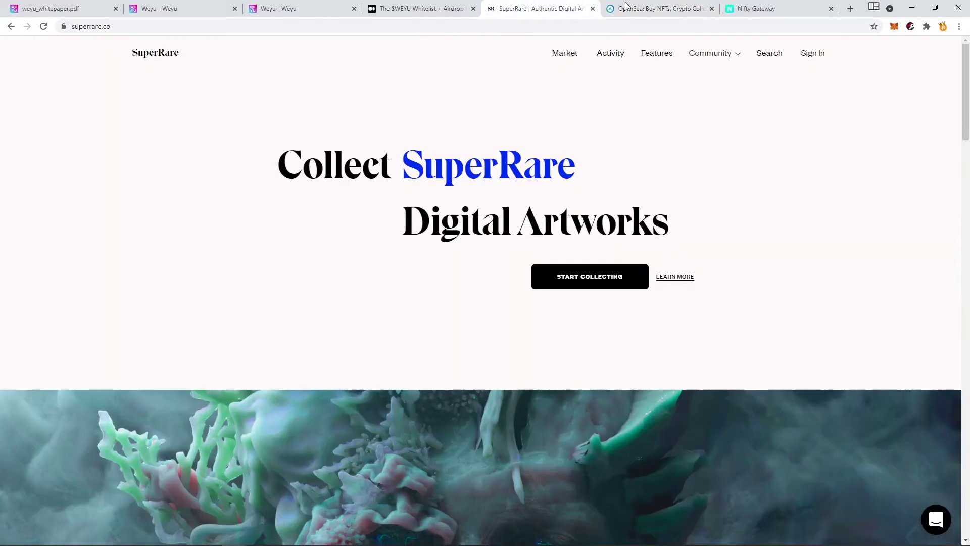
left_click(772, 4)
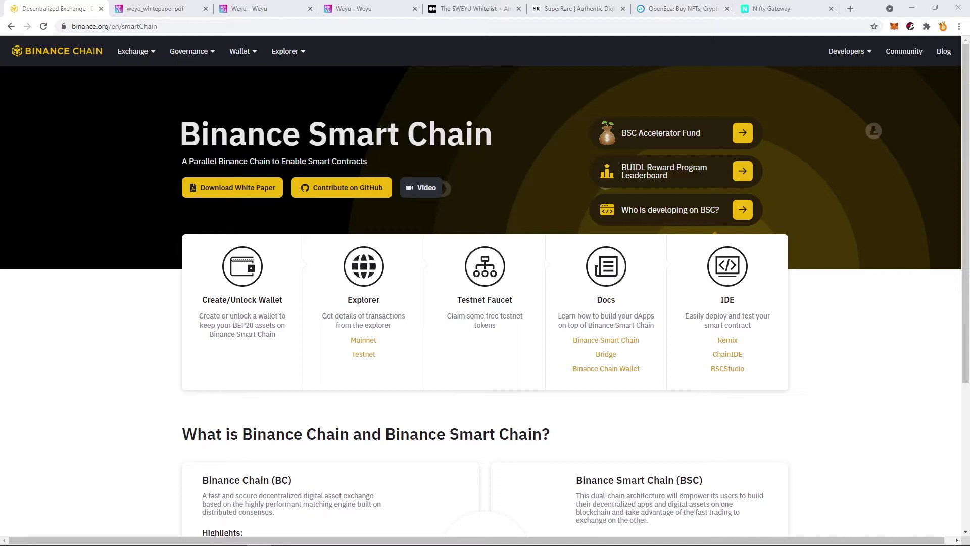
- Return to the weyu.io/platform tab listing blockchains and their wallet options
key("ctrl+4")
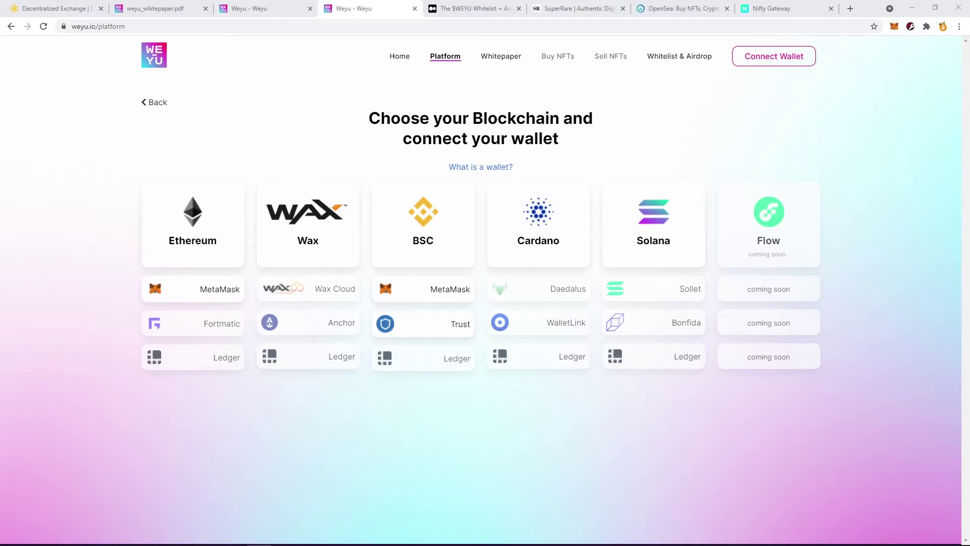
- Switch back to the Weyu account page tab
key("ctrl+shift+Tab")
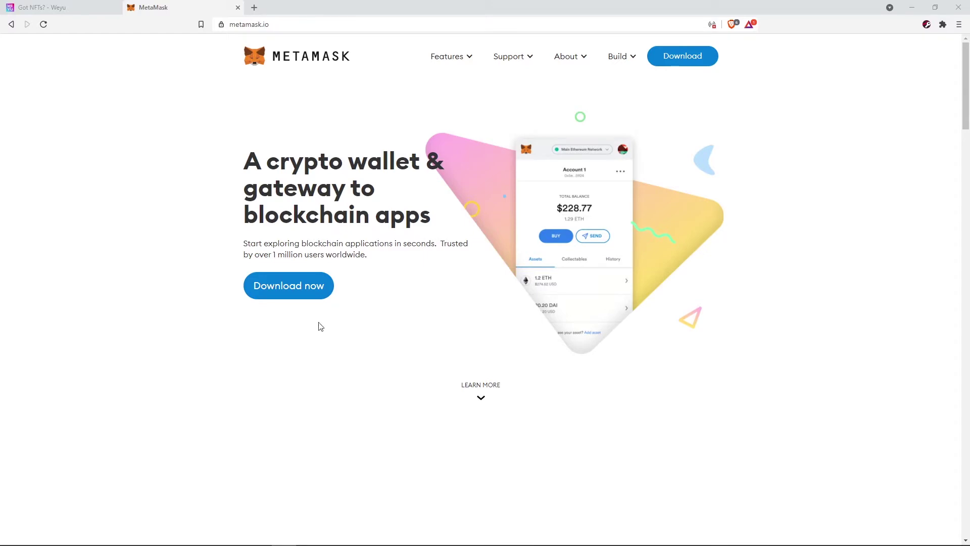
- Install the MetaMask extension from its Chrome Web Store listing via Add to Brave
left_click(297, 280)
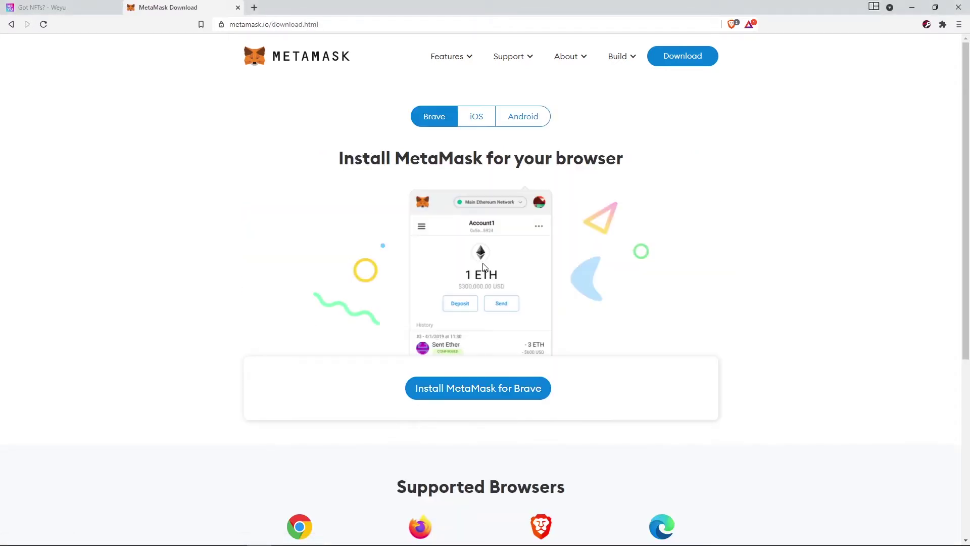
left_click(489, 391)
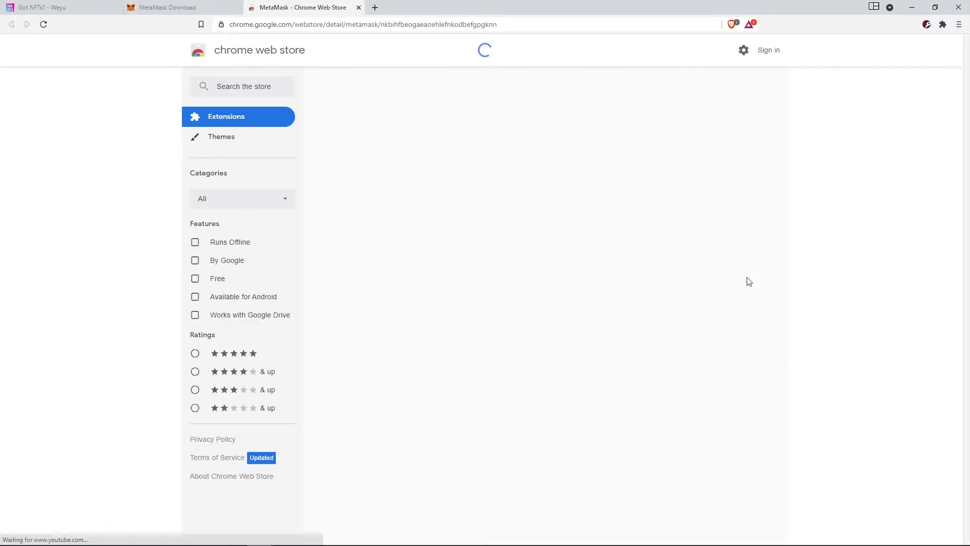
left_click(704, 121)
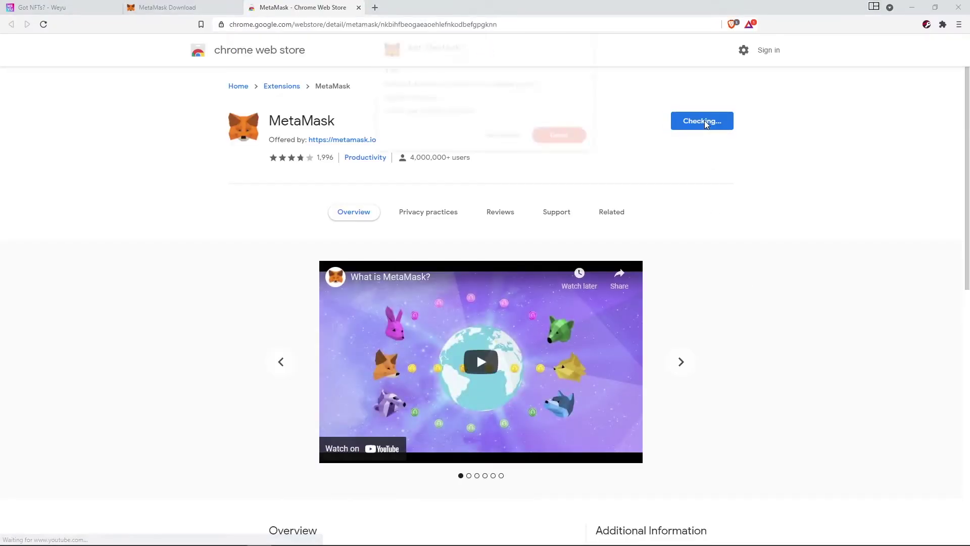
left_click(507, 137)
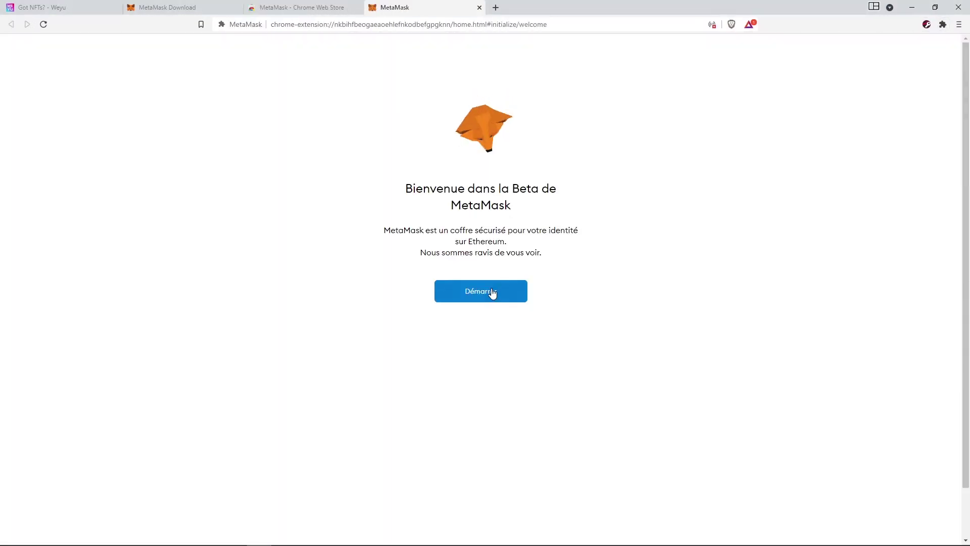
- Create a new MetaMask wallet with a confirmed password and accepted terms of use
left_click(494, 292)
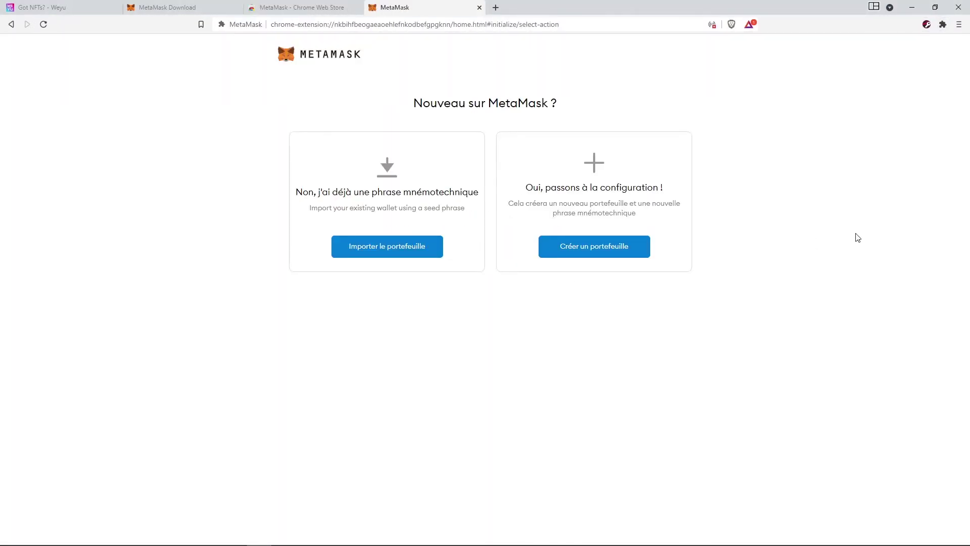
left_click(617, 251)
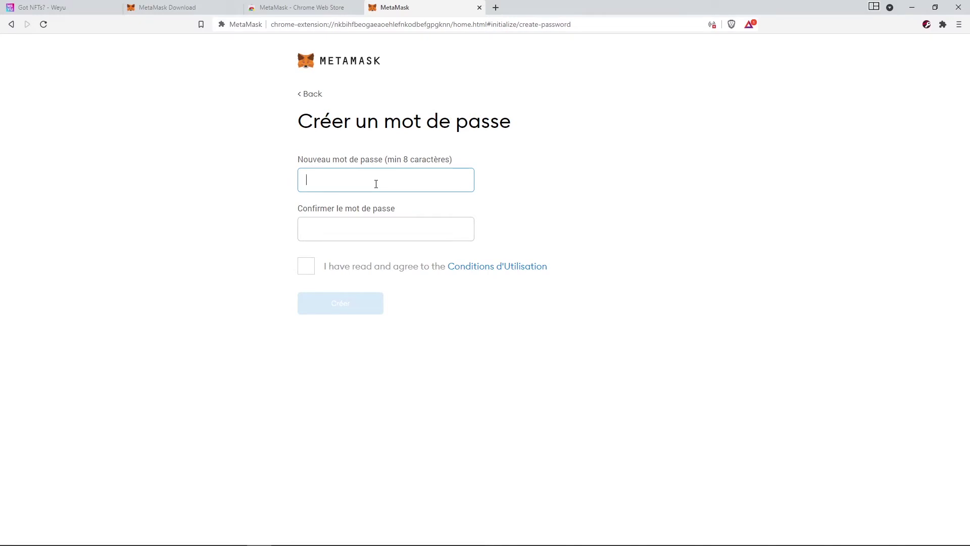
type("•••••••")
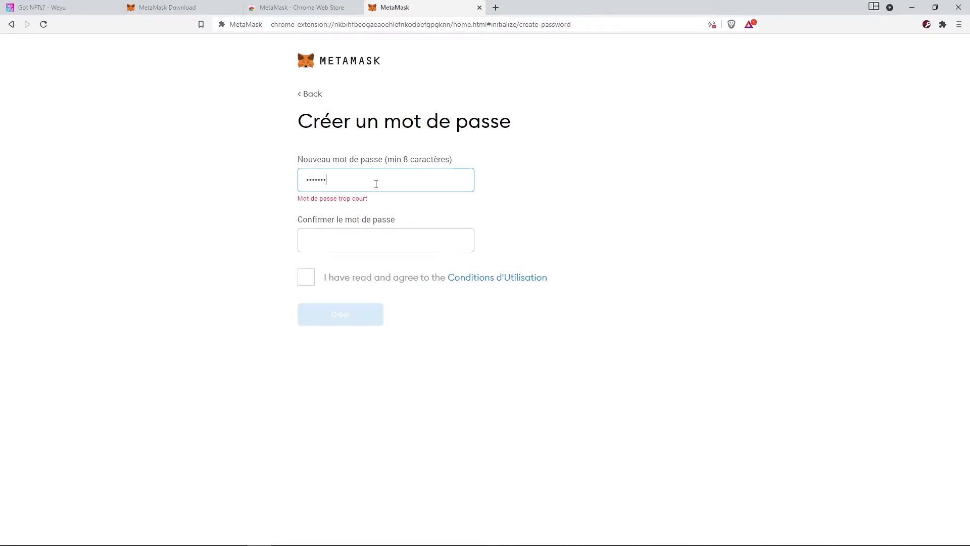
type("••••")
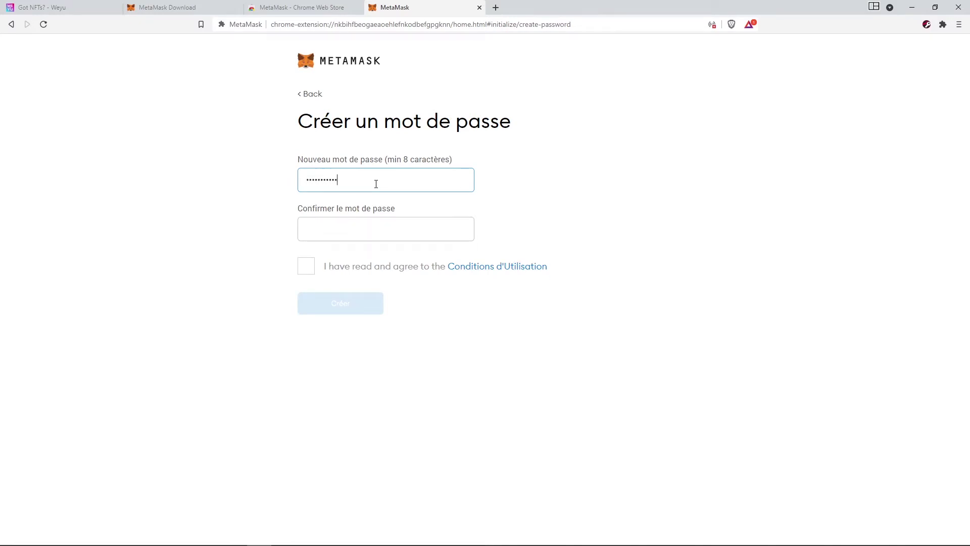
type("•••••")
key("Tab")
type("•••••••")
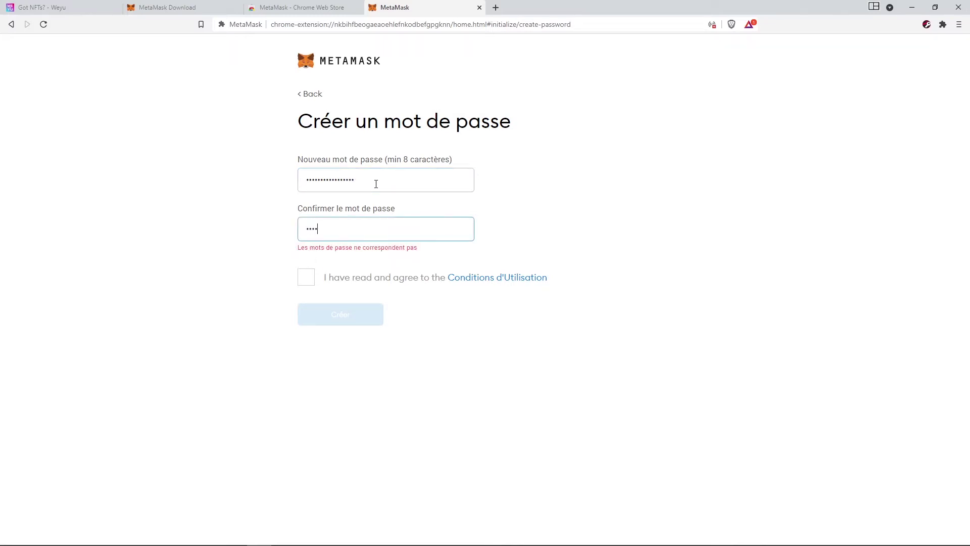
type("•••••••••")
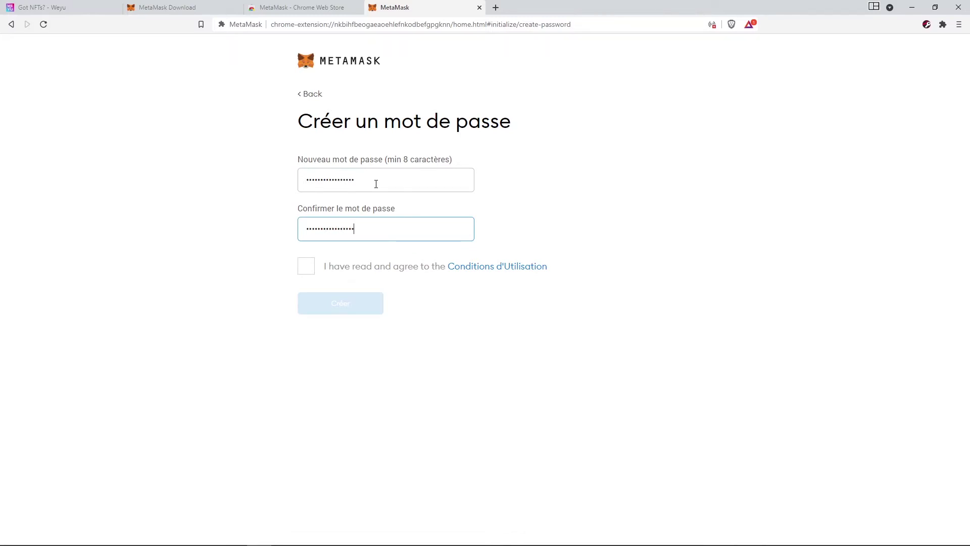
left_click(307, 268)
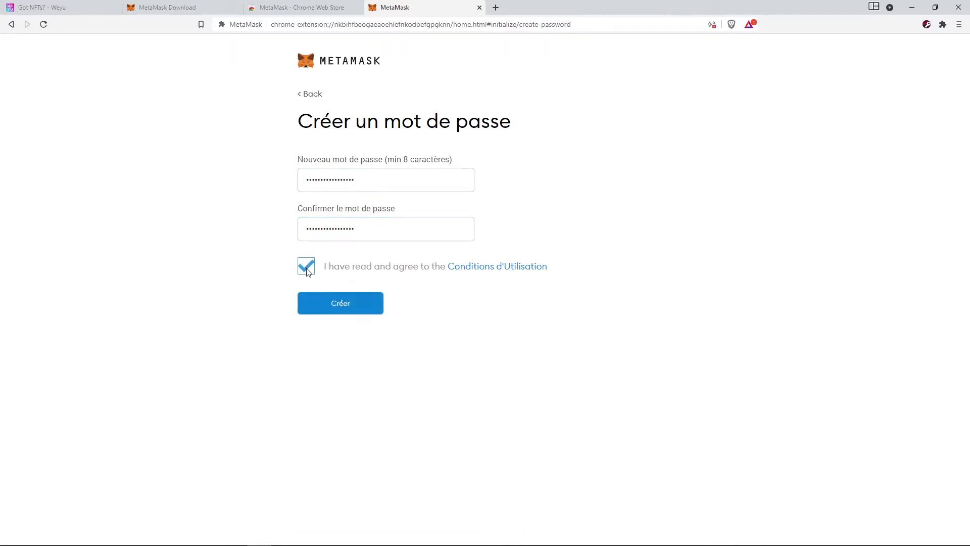
left_click(350, 303)
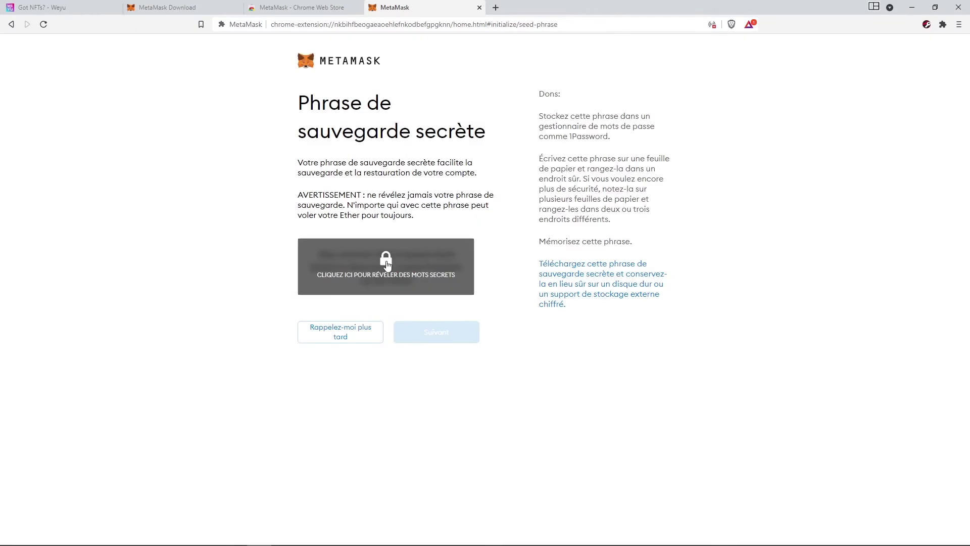
- Reveal the secret recovery phrase, save a screenshot of it, and continue
left_click(387, 265)
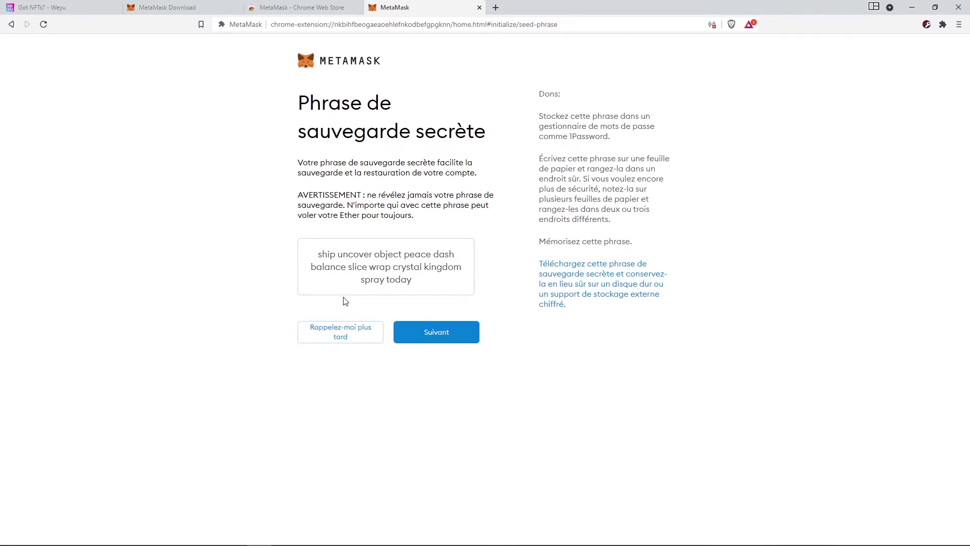
key("ctrl+Print")
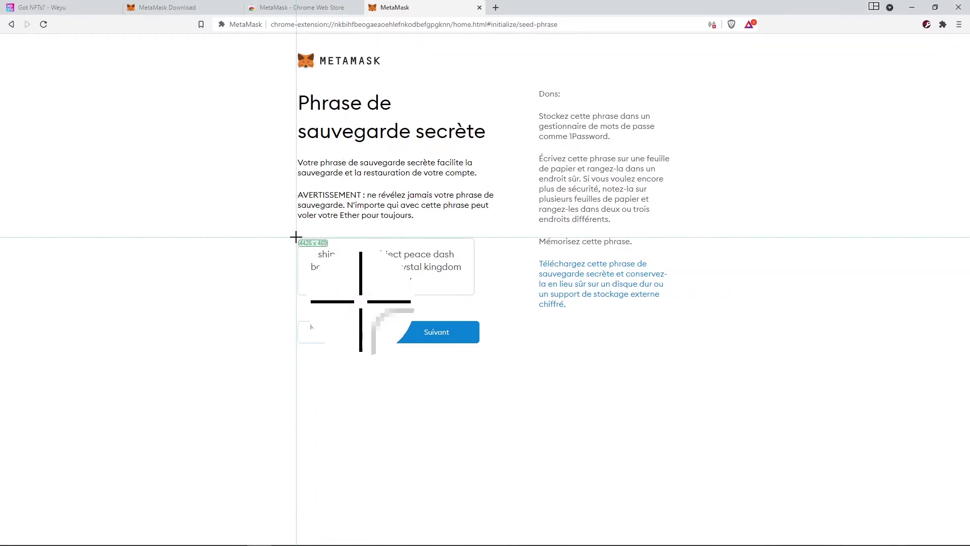
left_click_drag(299, 238, 475, 293)
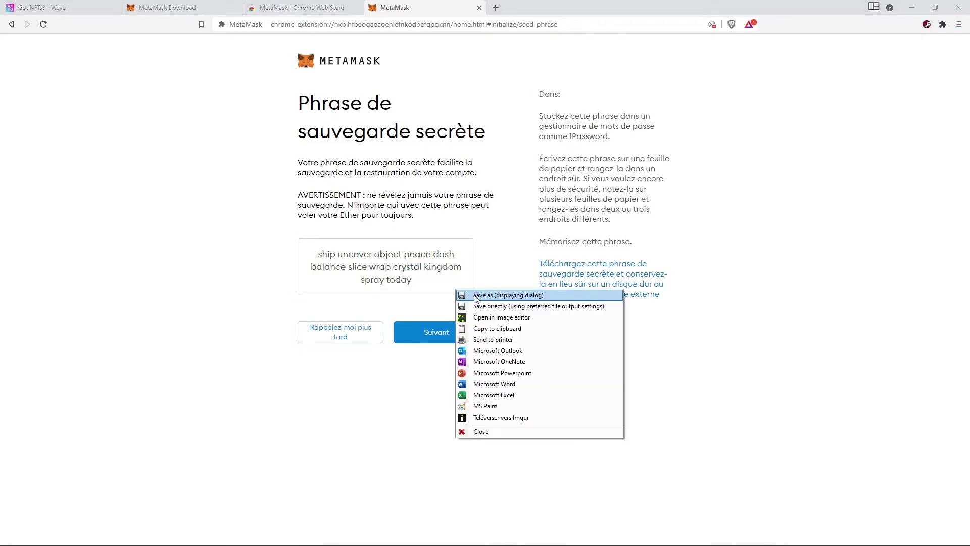
left_click(505, 297)
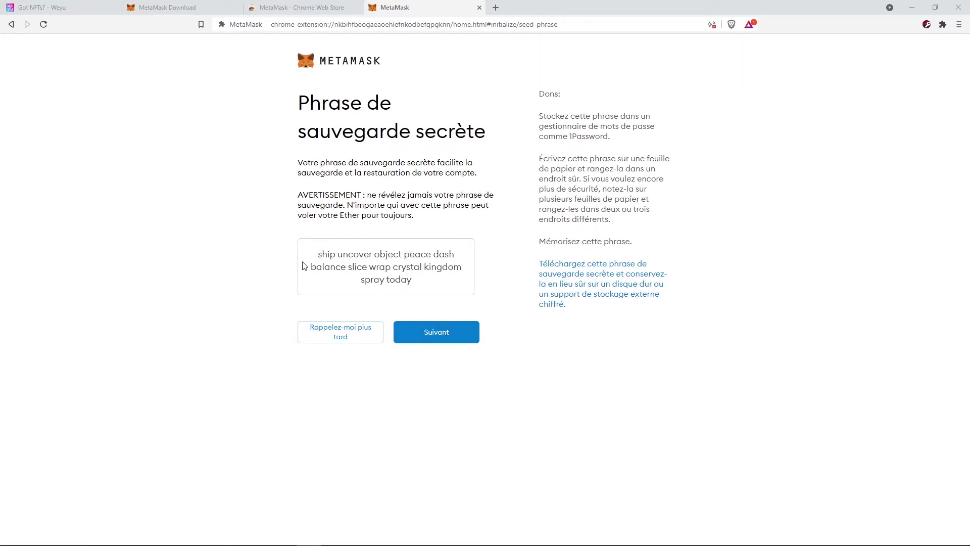
left_click_drag(314, 250, 438, 295)
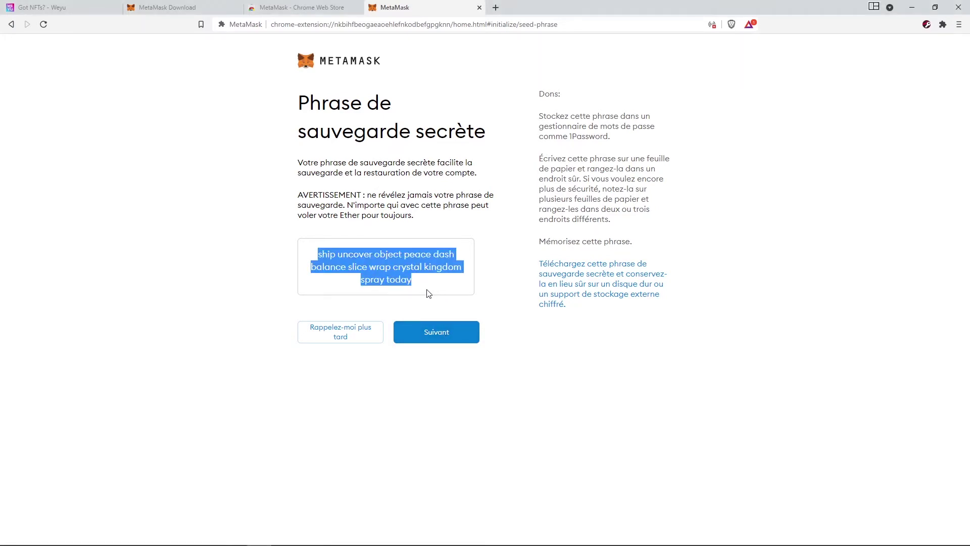
left_click(438, 340)
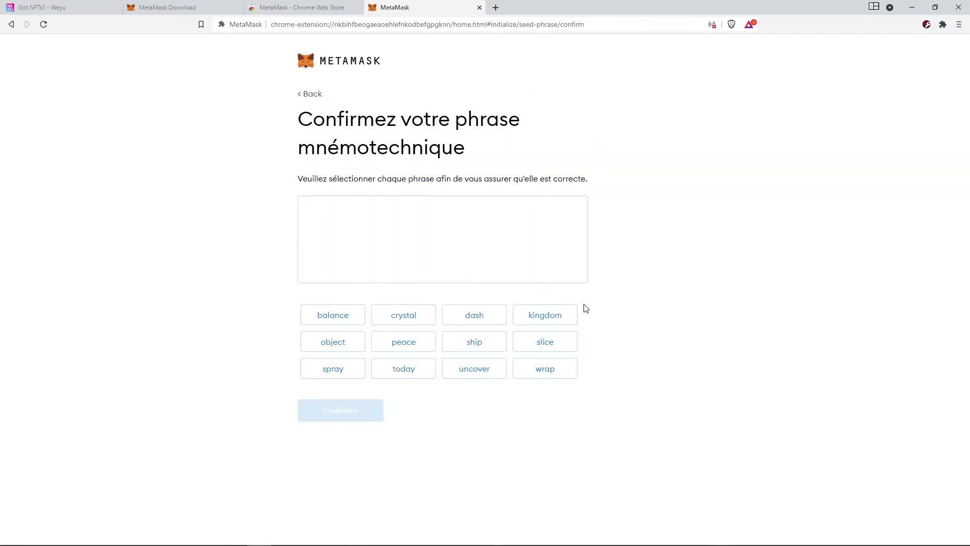
- Using the phrase screenshot, select all twelve recovery words in order and confirm
key("alt+Tab")
left_click_drag(299, 32, 112, 82)
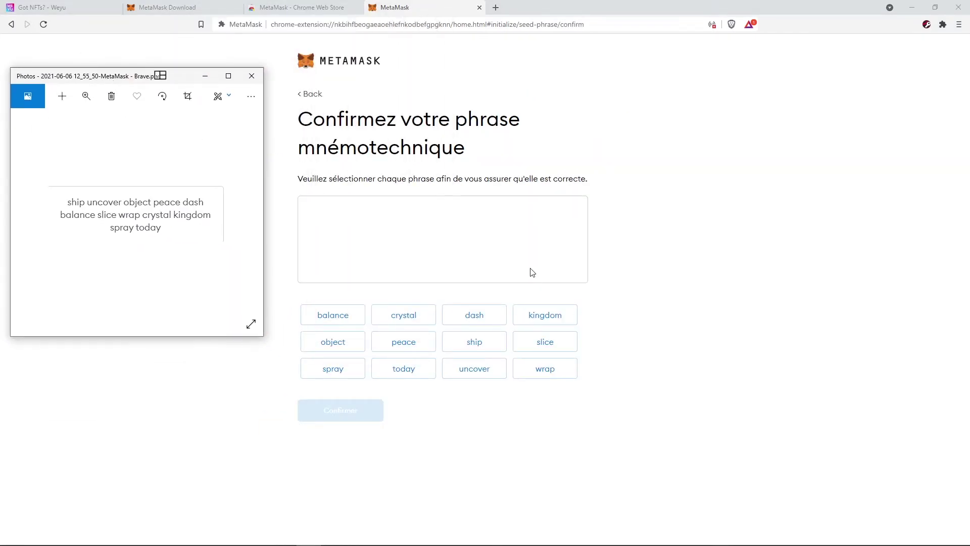
left_click(473, 341)
left_click(473, 369)
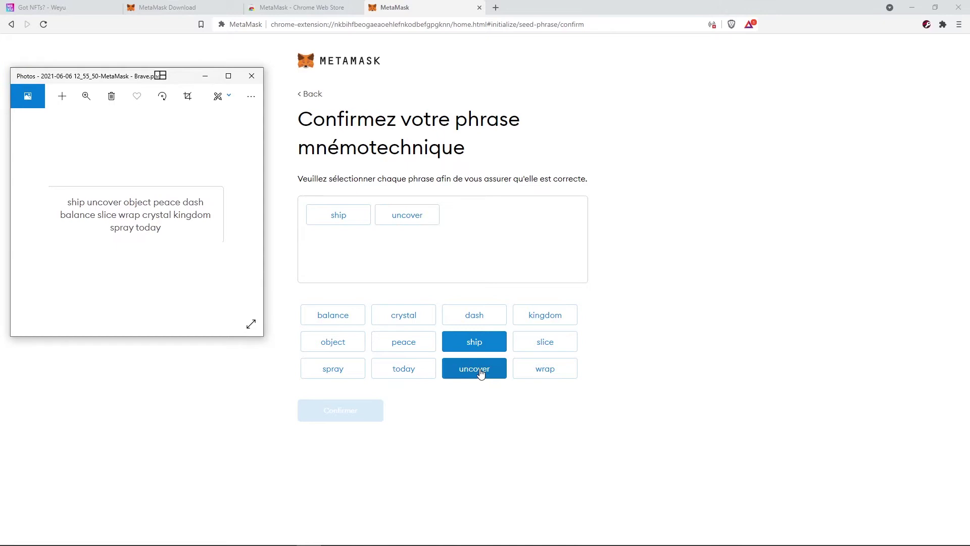
left_click(332, 342)
left_click(403, 342)
left_click(474, 315)
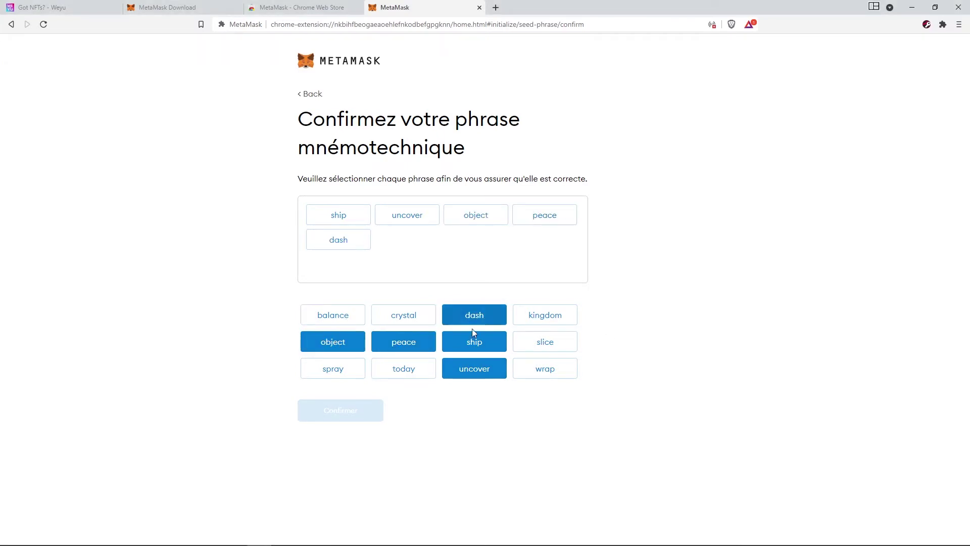
left_click(333, 314)
left_click(545, 342)
left_click(545, 369)
left_click(555, 323)
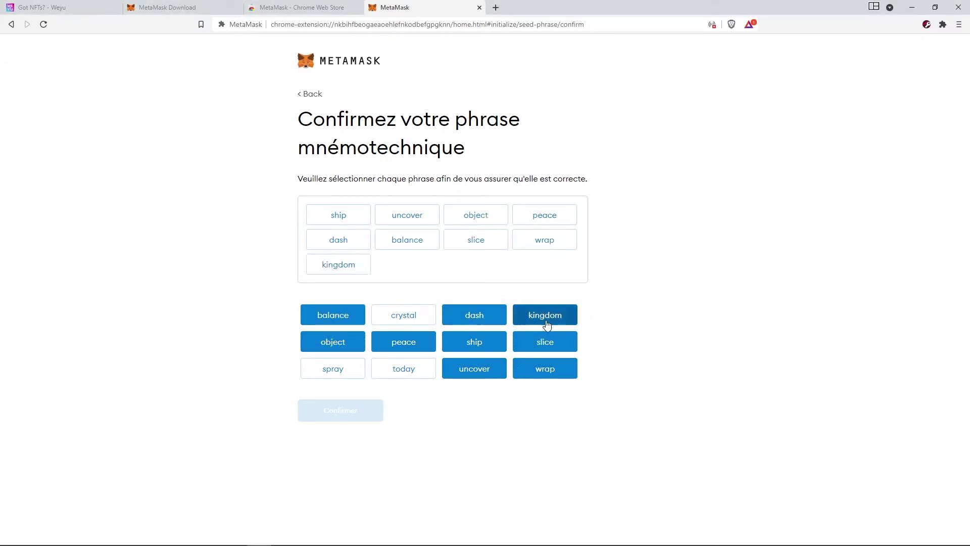
left_click(404, 315)
left_click(333, 368)
left_click(403, 368)
left_click(340, 409)
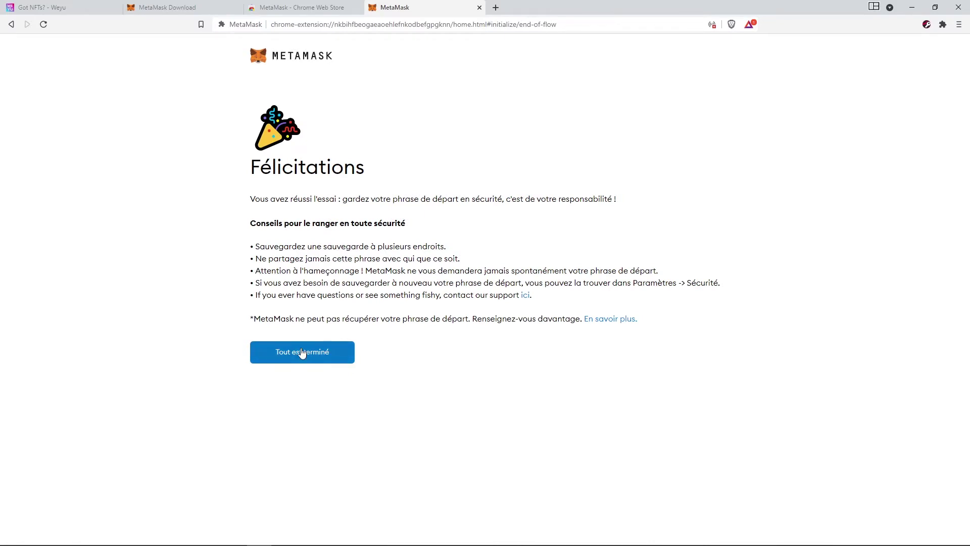
- Finish setup with 'Tout est terminé' and open Settings from the Account 1 menu
left_click(325, 353)
scroll(598, 242, "down", 1)
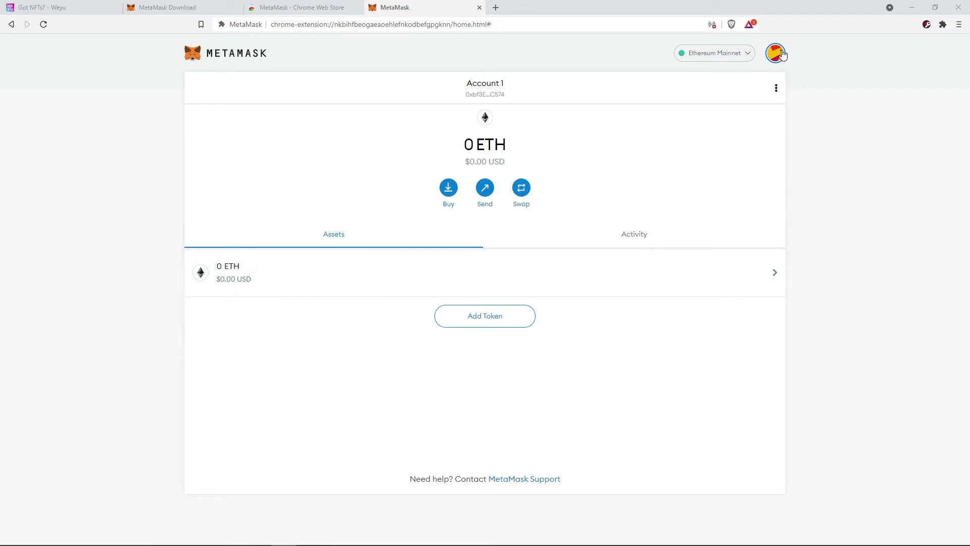
left_click(776, 53)
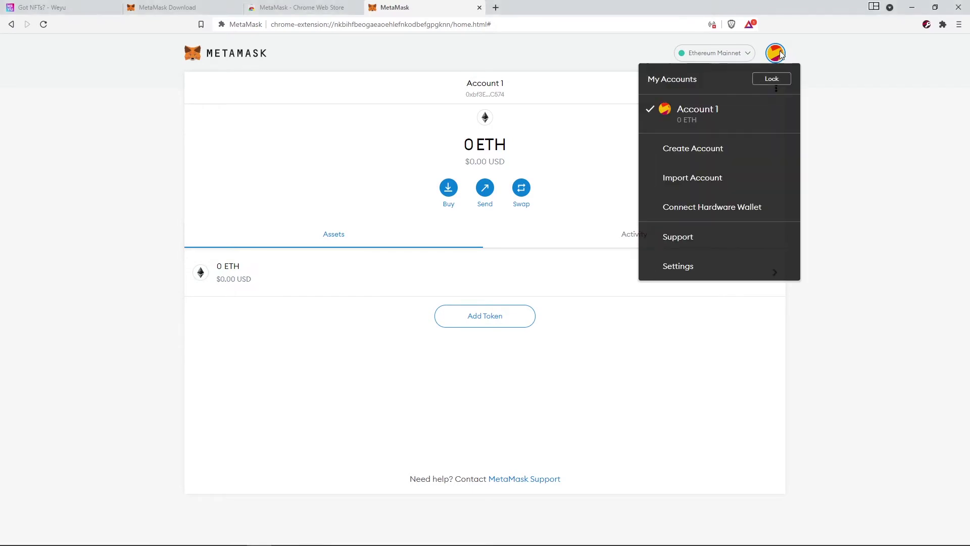
left_click(726, 265)
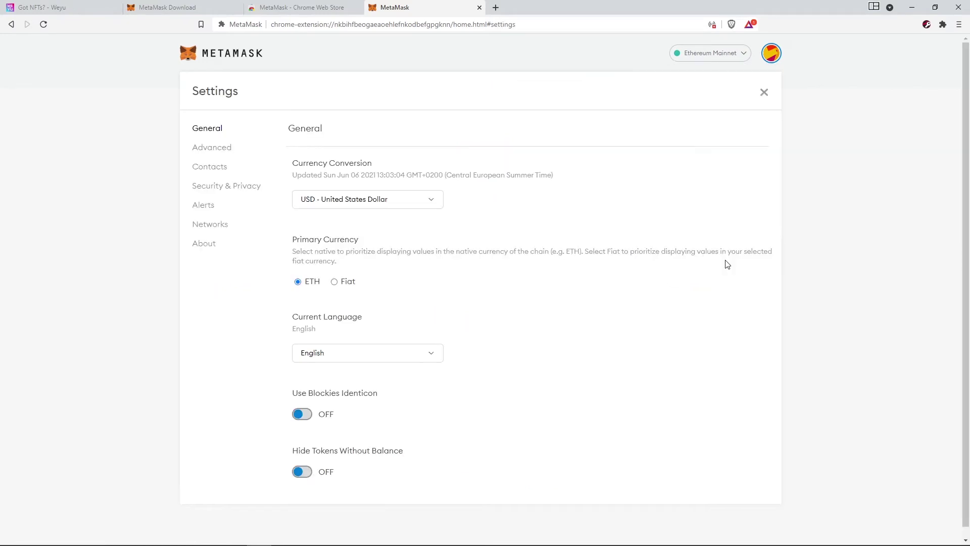
- Add a custom network named 'Binance Smart Chain' and paste its bsc-dataseed RPC URL
left_click(208, 228)
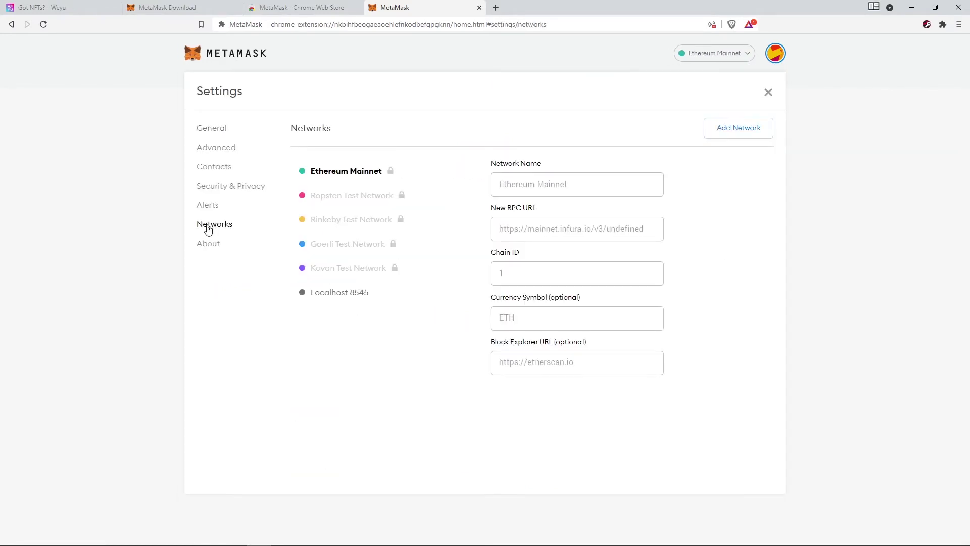
left_click(744, 133)
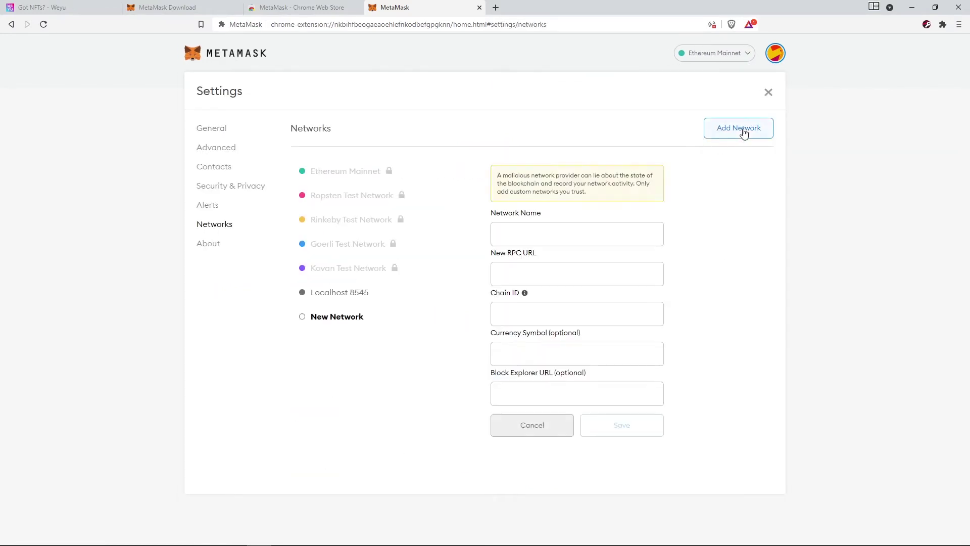
left_click(514, 234)
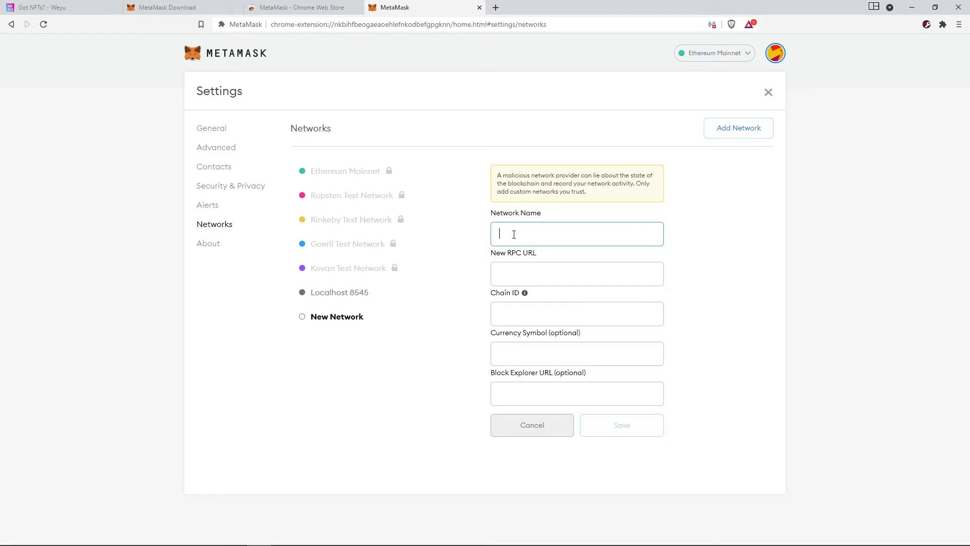
type("Binance Smart Chain")
left_click(536, 280)
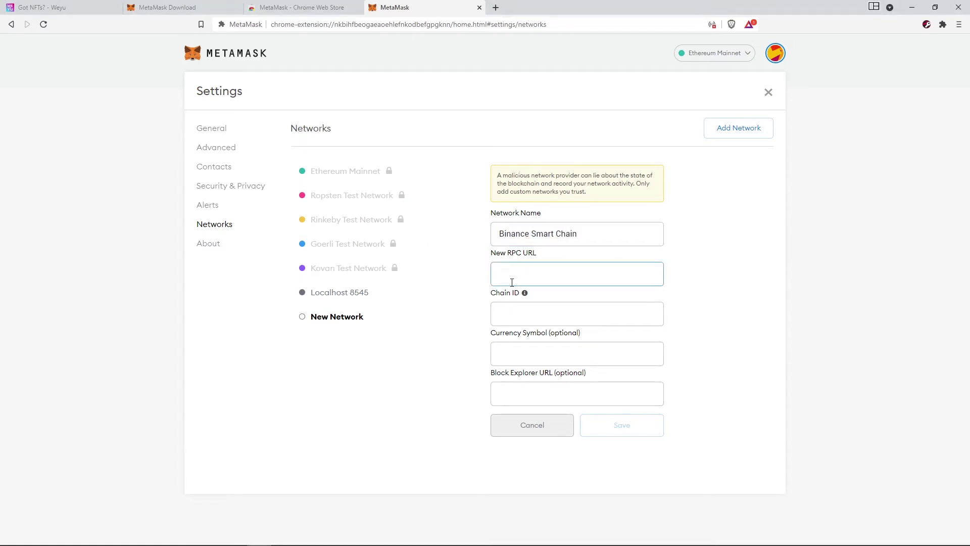
type("https://bsc-dataseed.binance.org/")
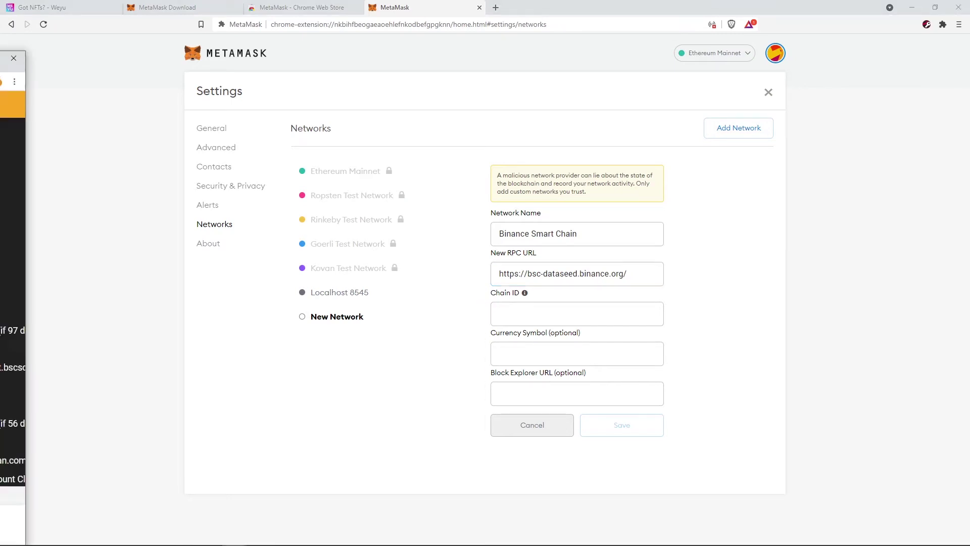
- Referring to the Binance docs, enter chain ID 56 and currency symbol BNB
left_click_drag(0, 70, 297, 1)
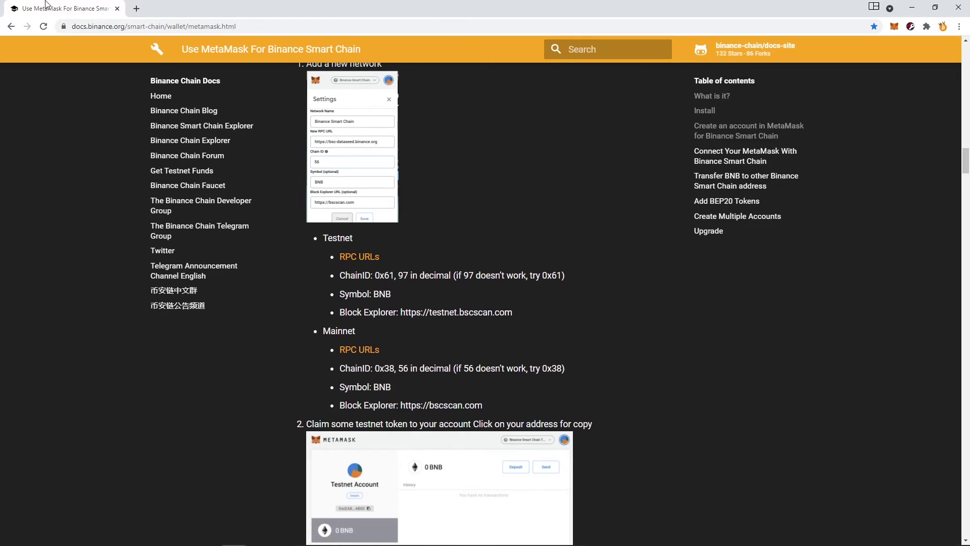
left_click_drag(46, 2, 0, 30)
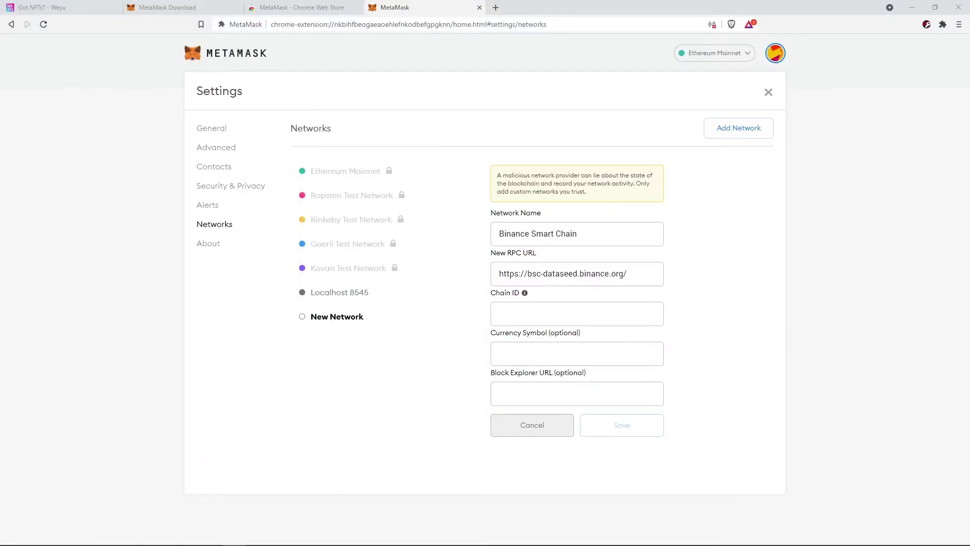
key("Tab")
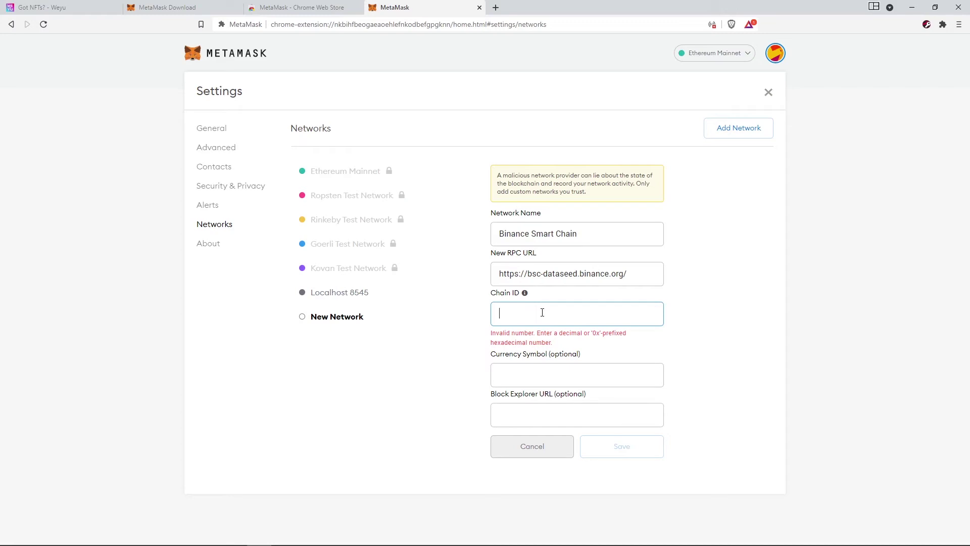
type("56")
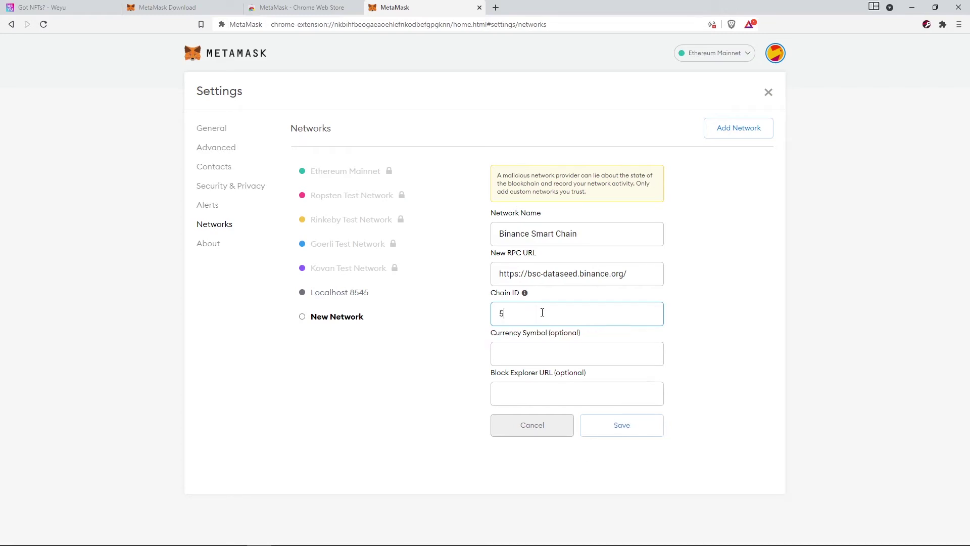
left_click(528, 360)
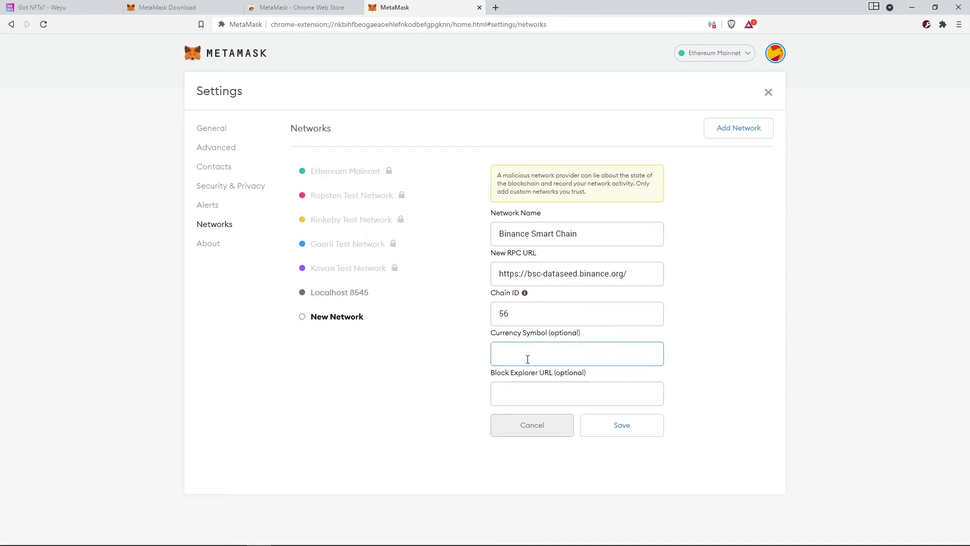
type("BNB")
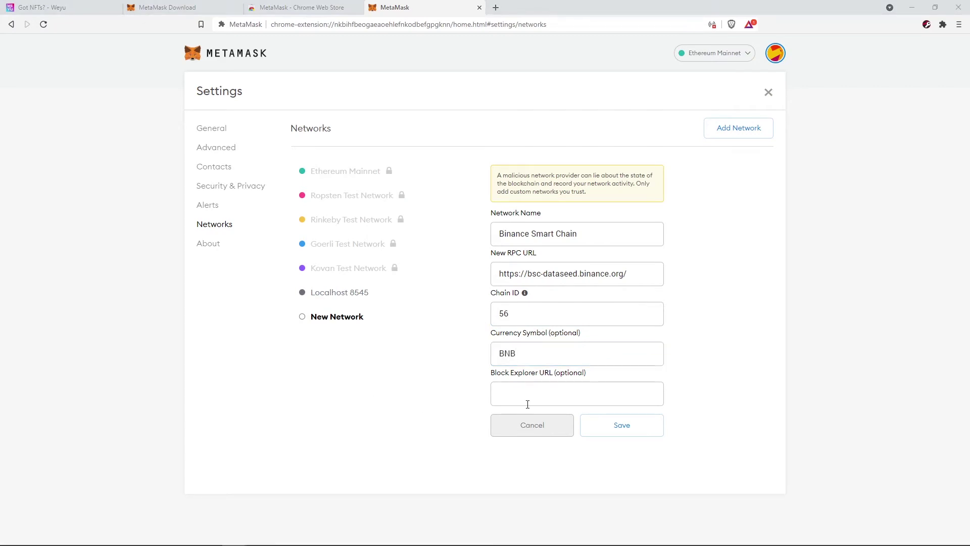
- Paste the bscscan.com explorer URL, verify it loads in a new tab, and save the network
left_click(528, 393)
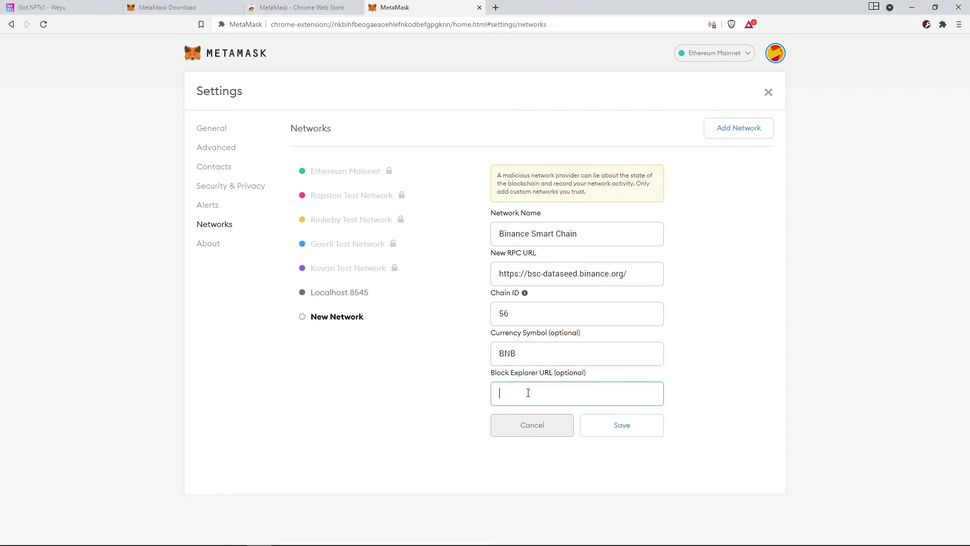
type("https://bscscan.com")
left_click_drag(584, 394, 494, 391)
right_click(519, 392)
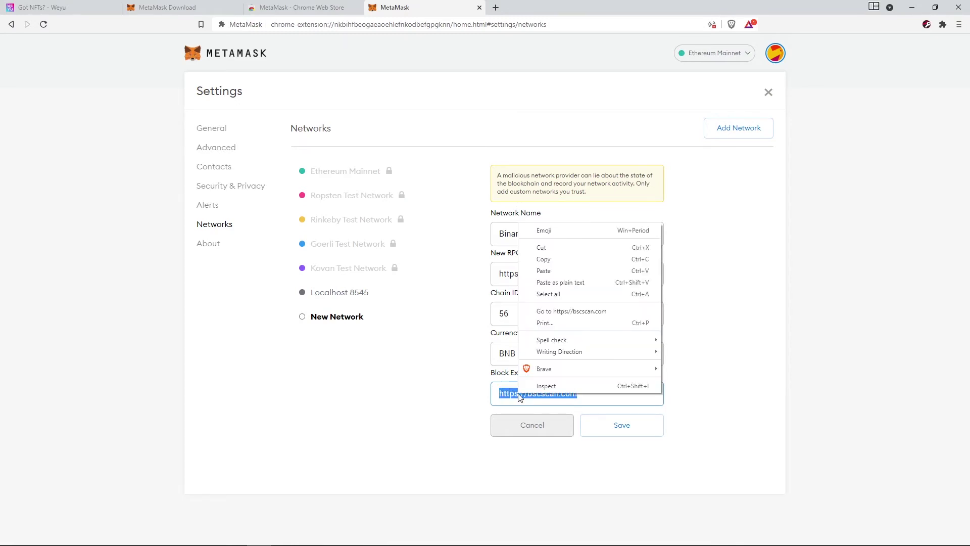
left_click(539, 257)
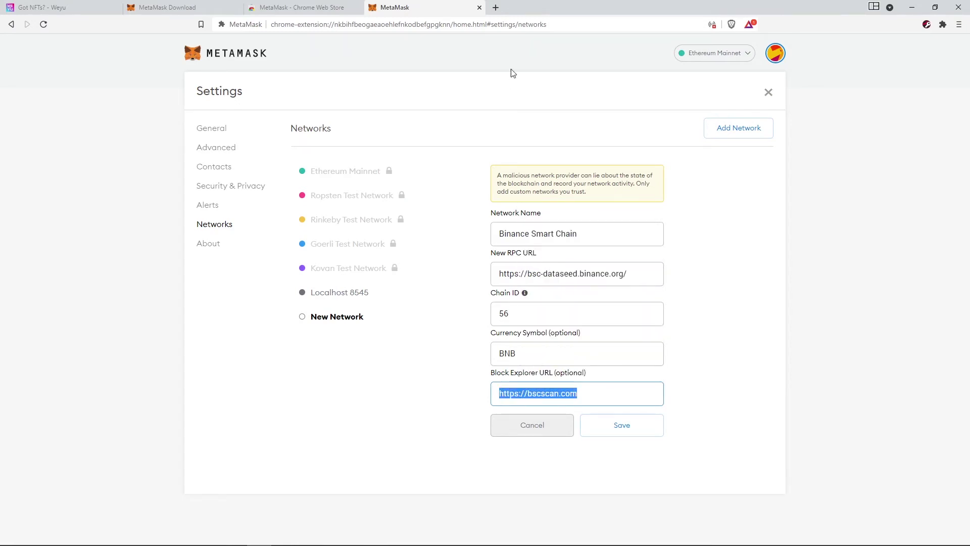
left_click(497, 8)
key("ctrl+v")
key("Return")
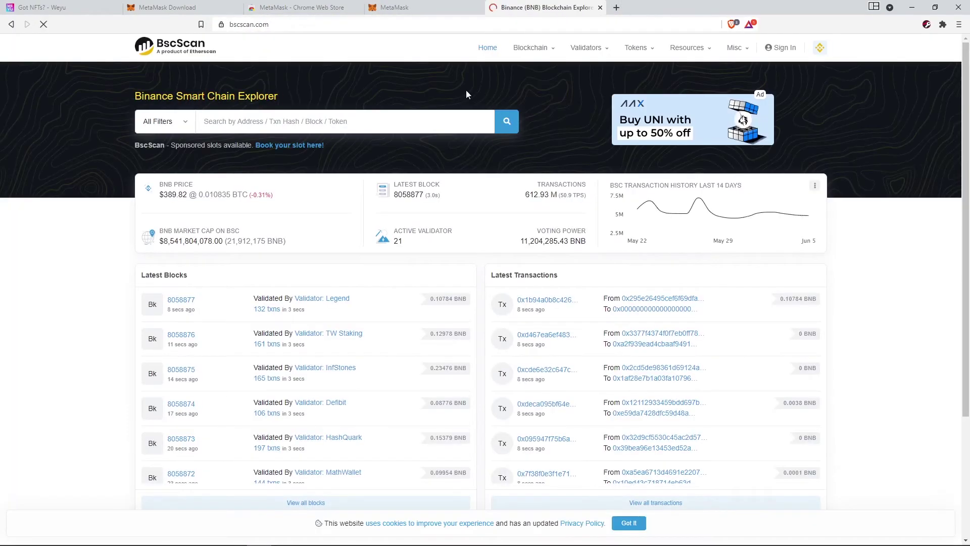
left_click(412, 7)
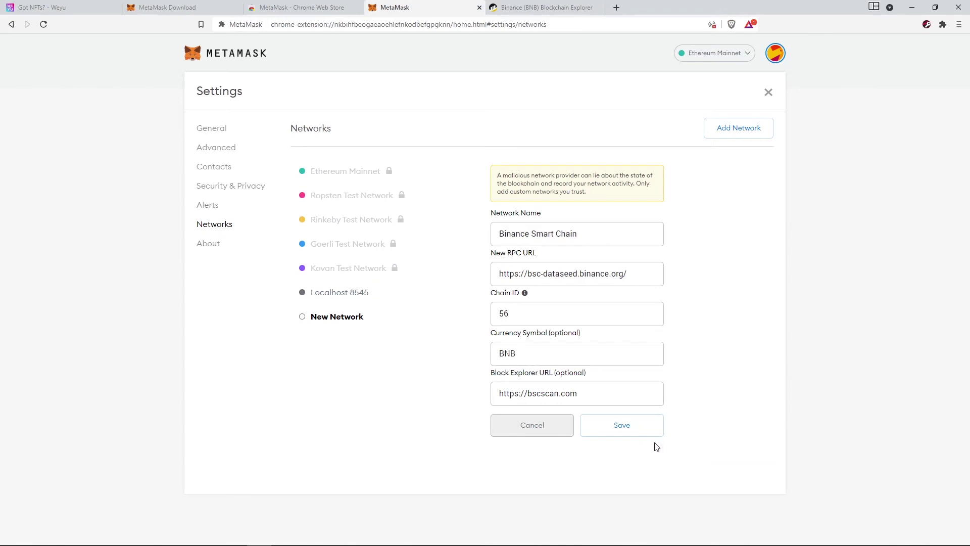
left_click(621, 432)
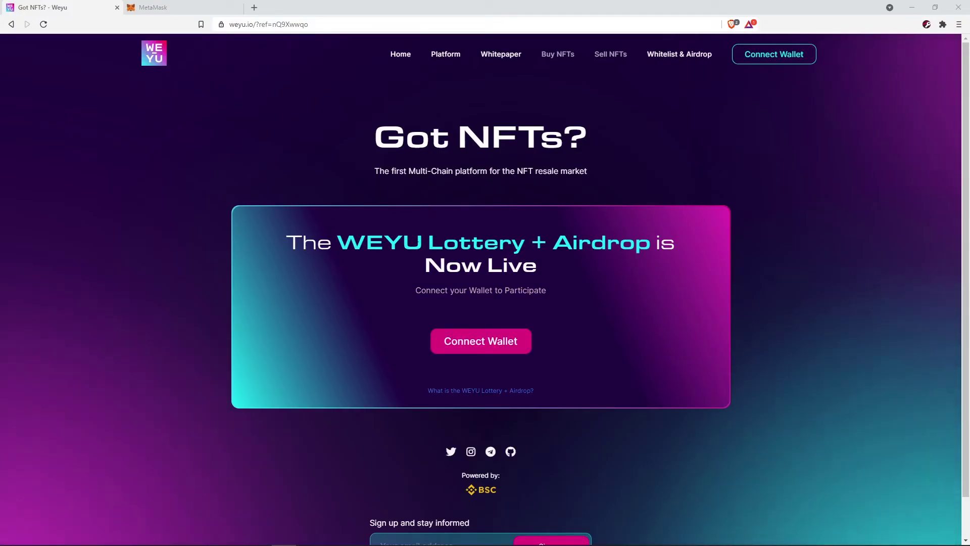
- Connect the MetaMask wallet to Weyu, approving the connection in MetaMask
left_click(181, 5)
left_click(90, 4)
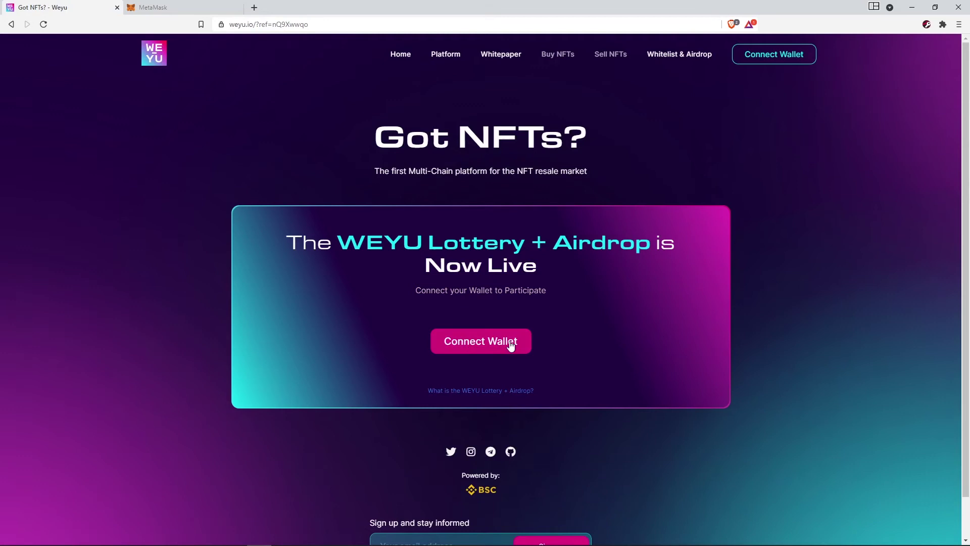
left_click(510, 343)
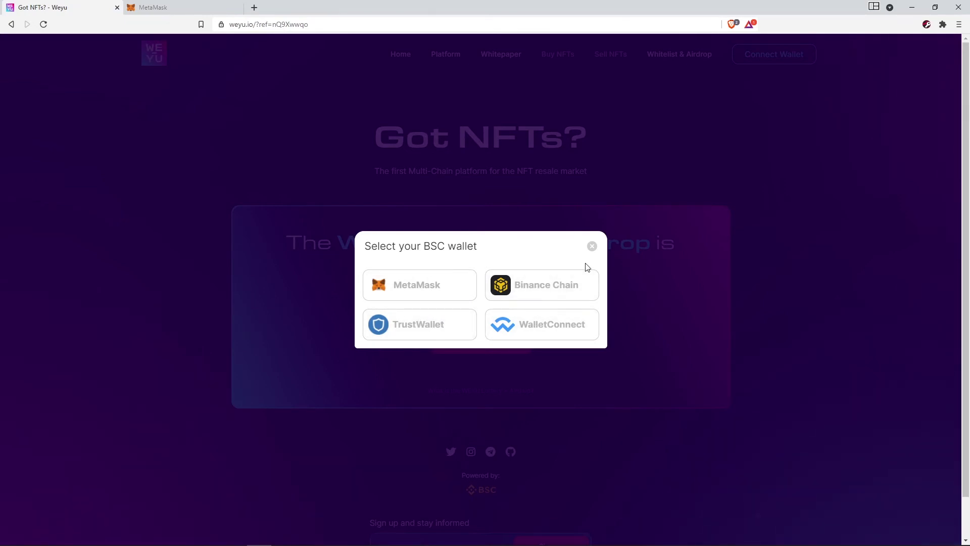
left_click(412, 295)
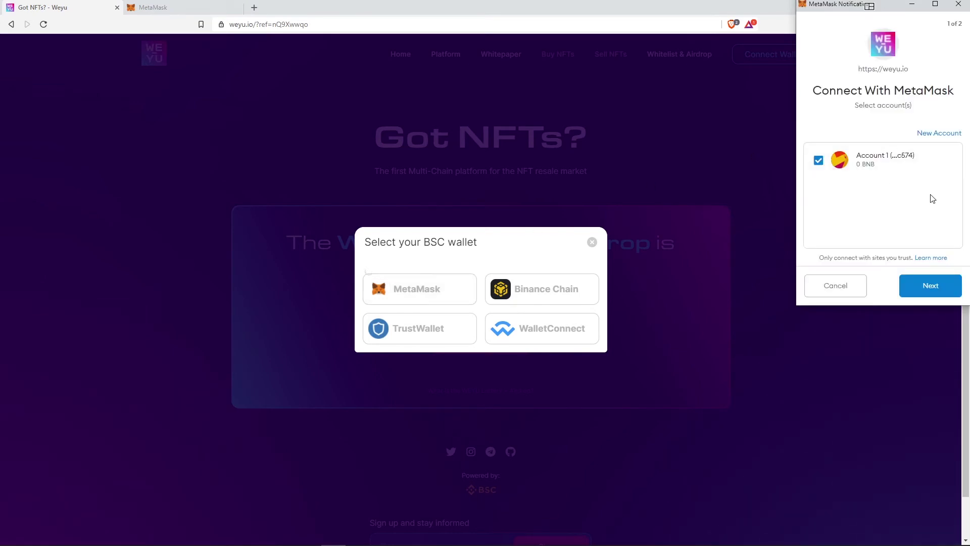
left_click(935, 289)
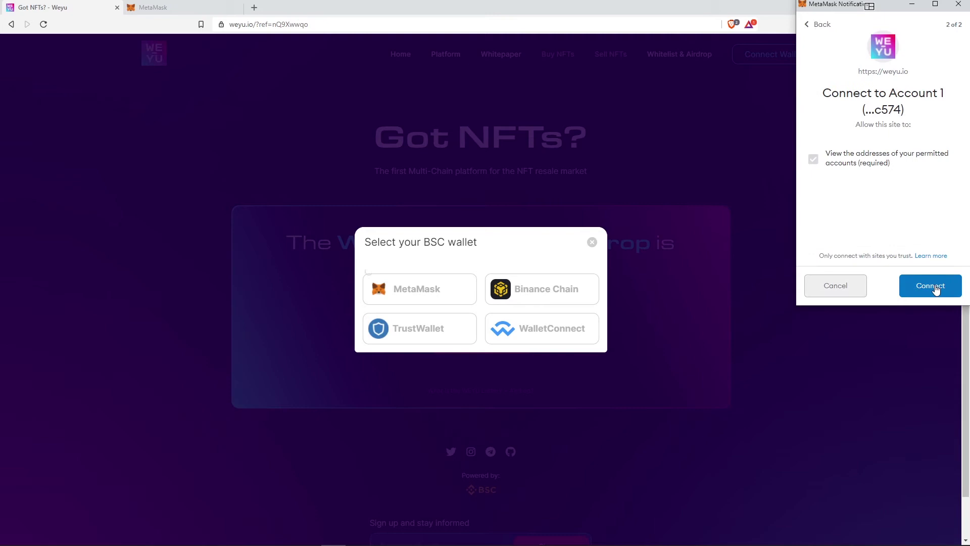
left_click(931, 286)
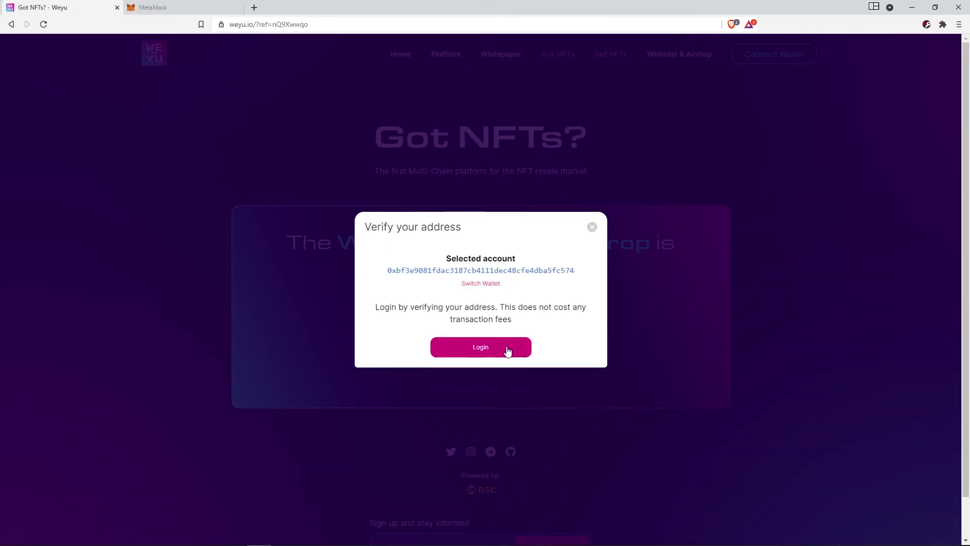
- Log in by signing the verification message, view the 12-ticket account, then bring up Telegram
left_click(482, 351)
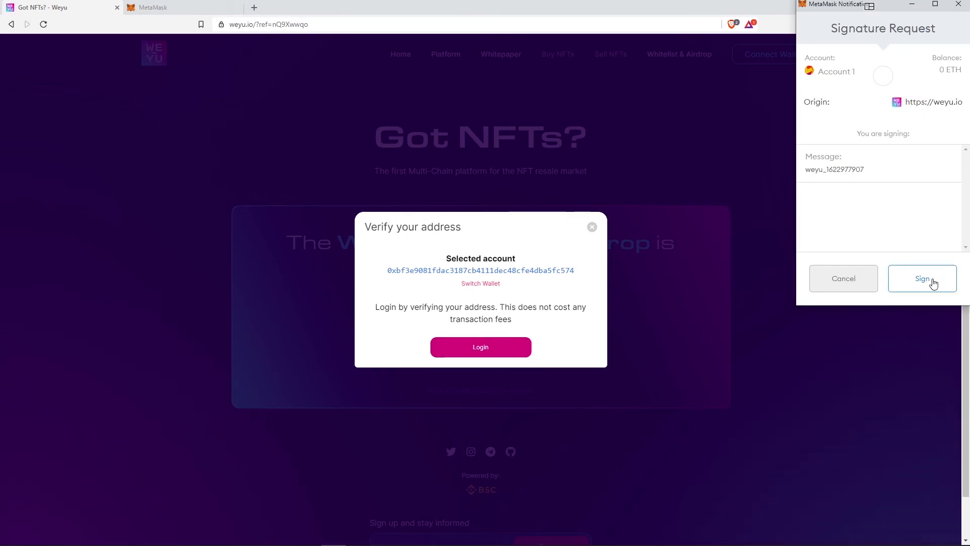
left_click(932, 278)
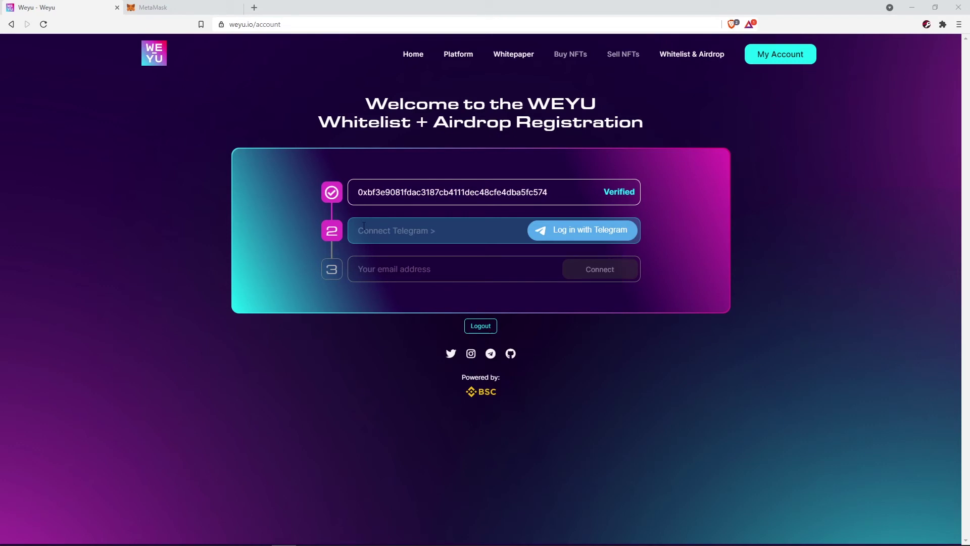
key("alt+Tab")
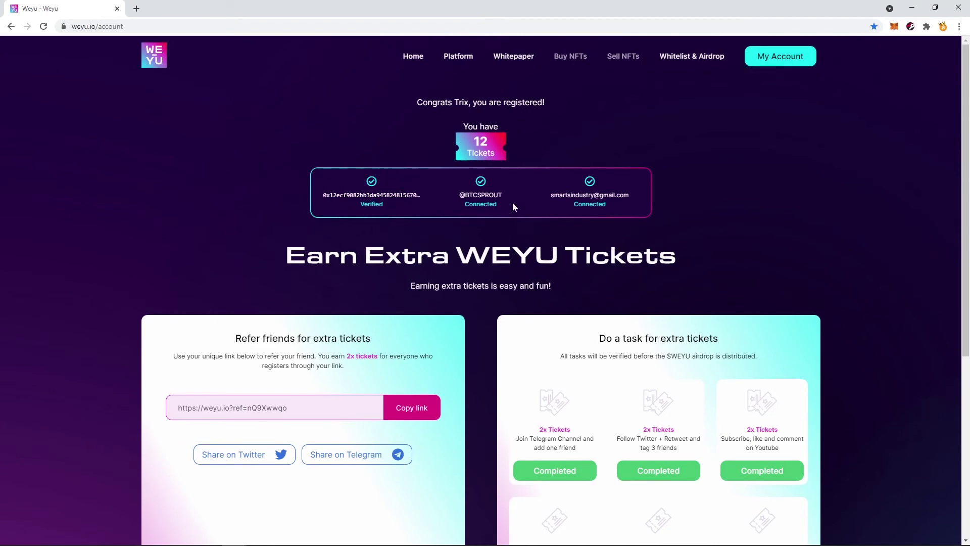
key("alt+Tab")
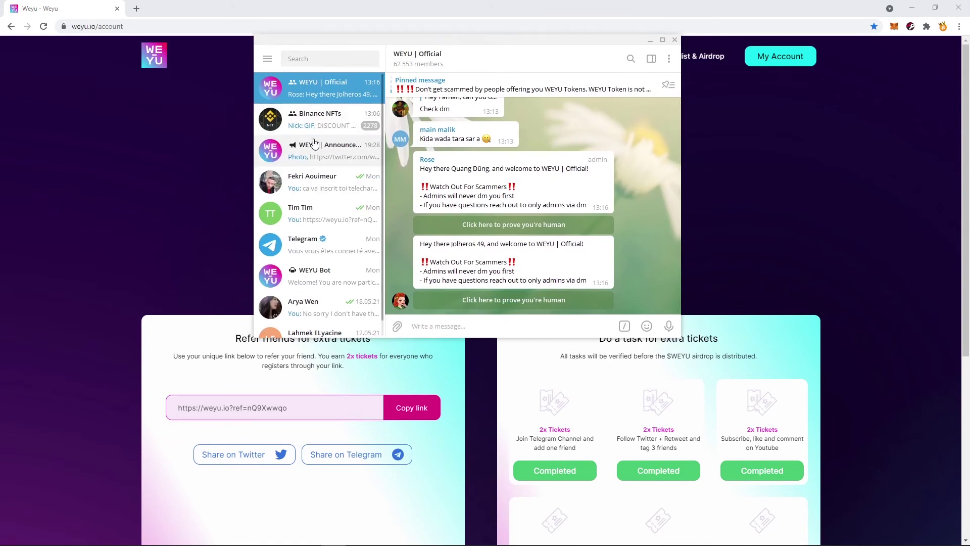
- Open the WEYU | Announcements channel and scroll through the June 3rd–5th NFT winner posts
left_click(322, 159)
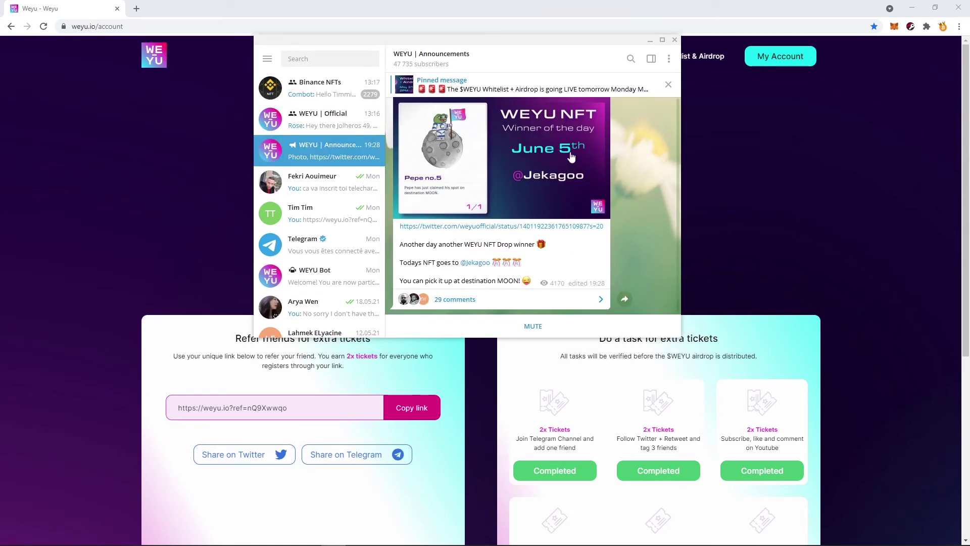
scroll(620, 195, "up", 5)
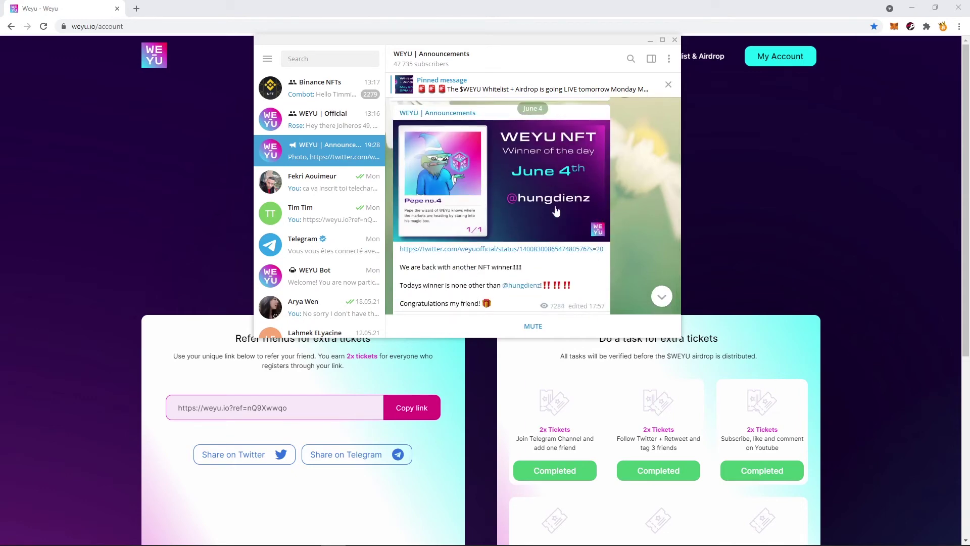
scroll(657, 188, "up", 4)
scroll(650, 194, "up", 10)
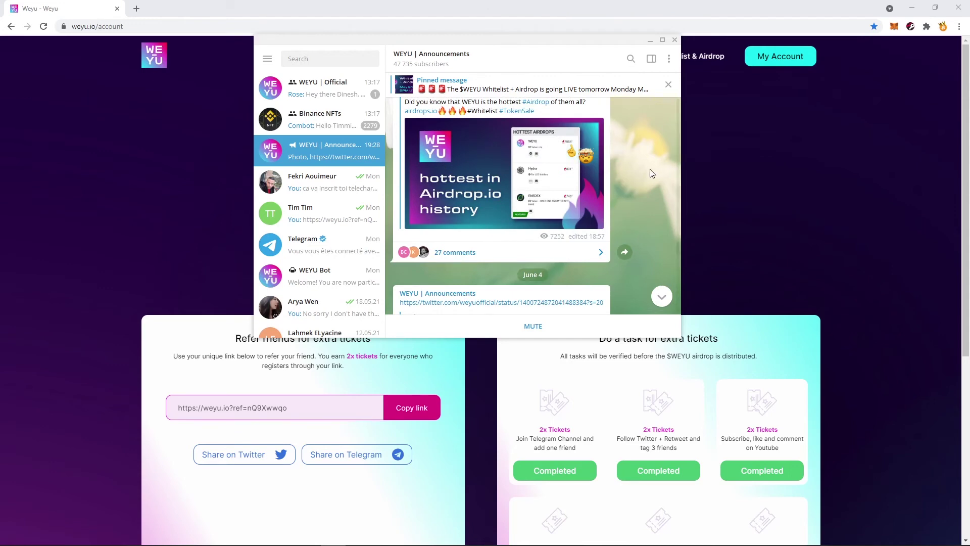
scroll(623, 184, "up", 4)
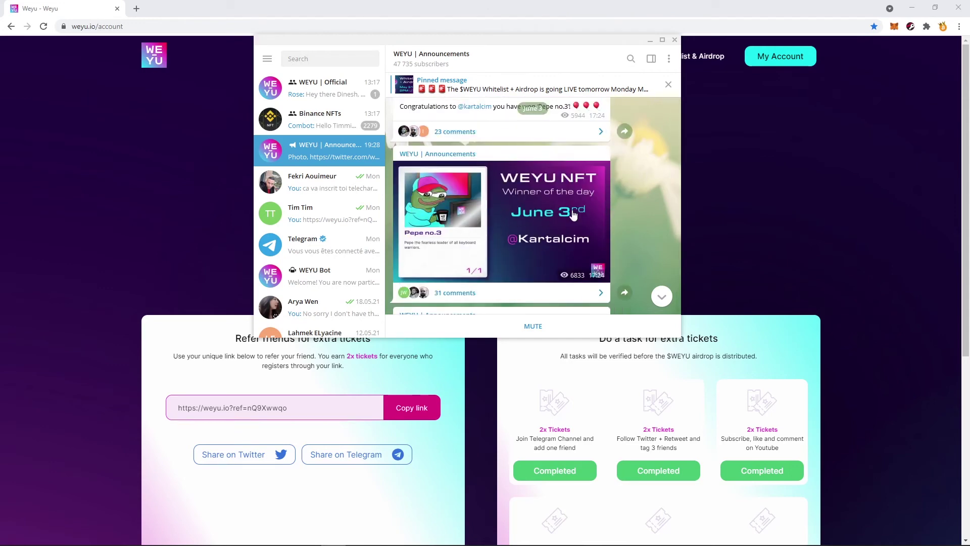
scroll(624, 192, "down", 5)
scroll(624, 192, "down", 8)
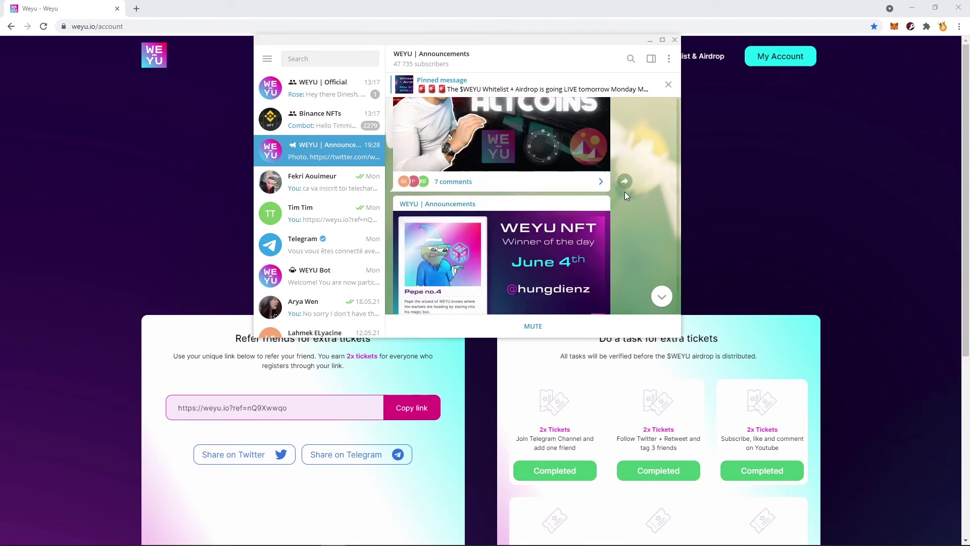
scroll(566, 192, "down", 6)
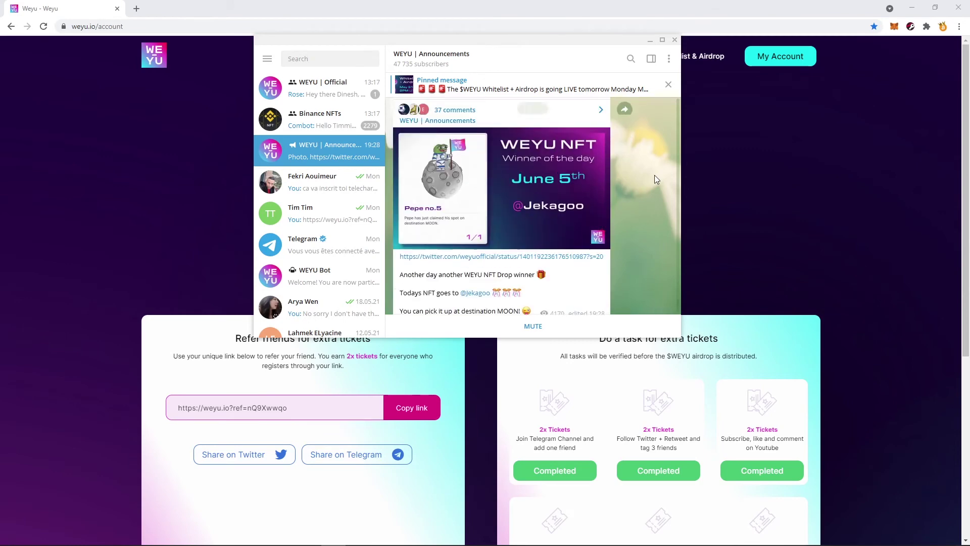
- Read the WEYU whitelist article on Medium about earning tickets, then go to the whitepaper PDF at page 13
left_click(650, 39)
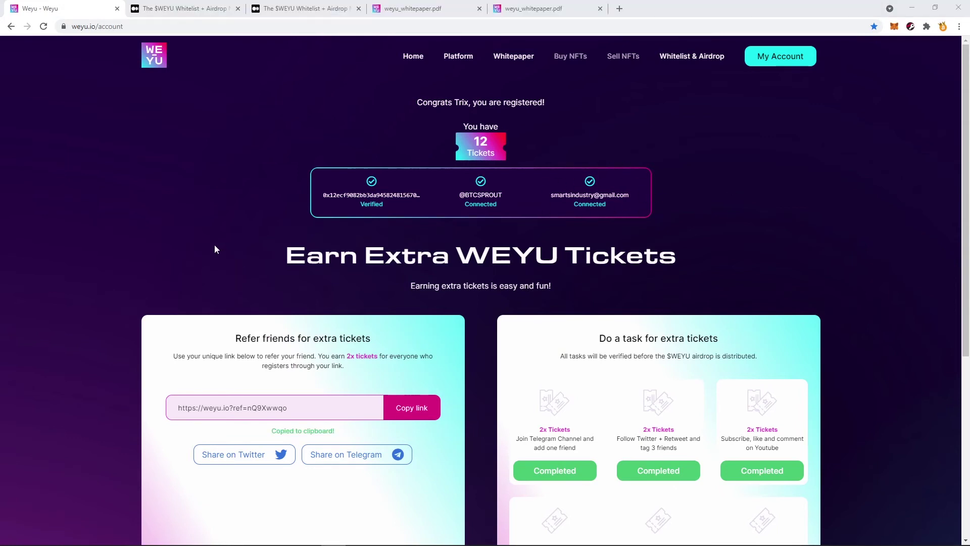
left_click(182, 8)
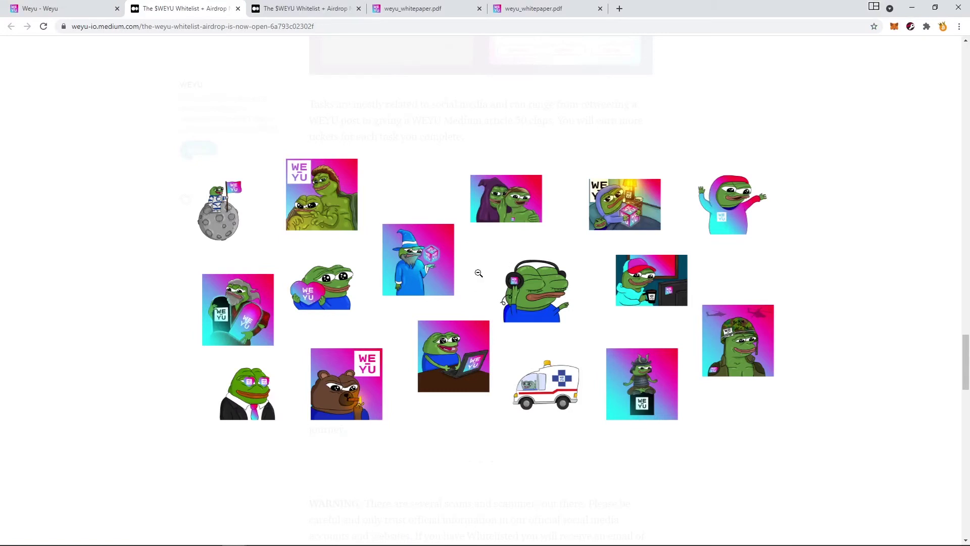
key("ctrl+Tab")
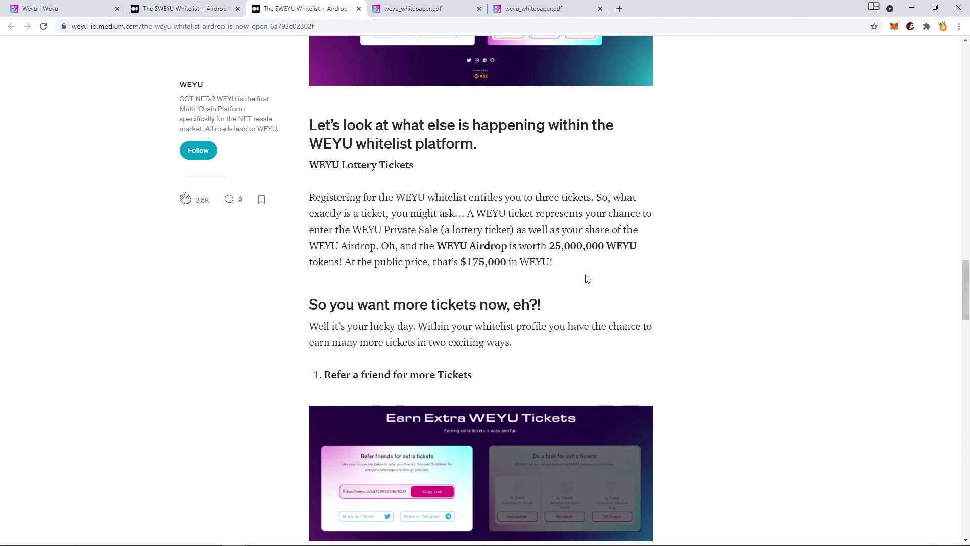
key("ctrl+Tab")
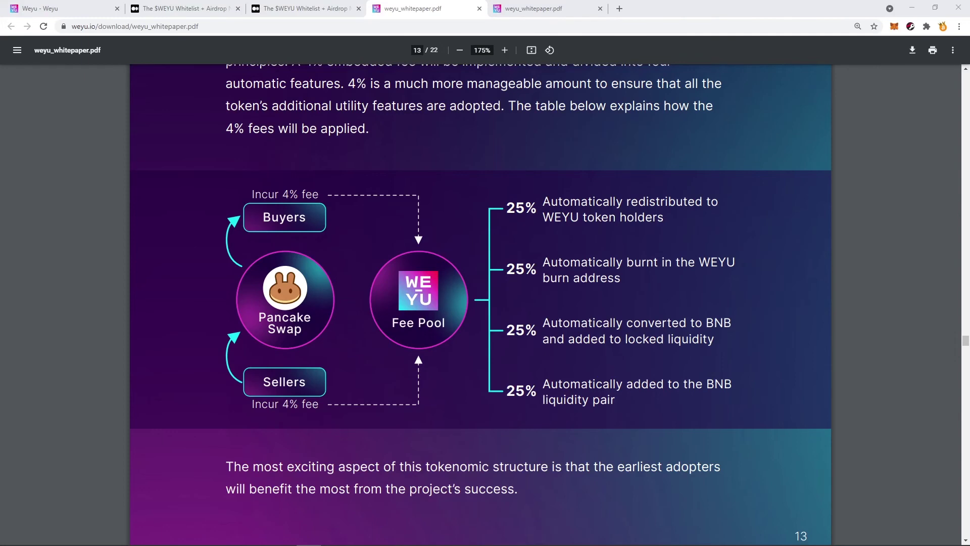
- Switch back to the first tab, the Weyu account page showing 12 tickets
key("ctrl+1")
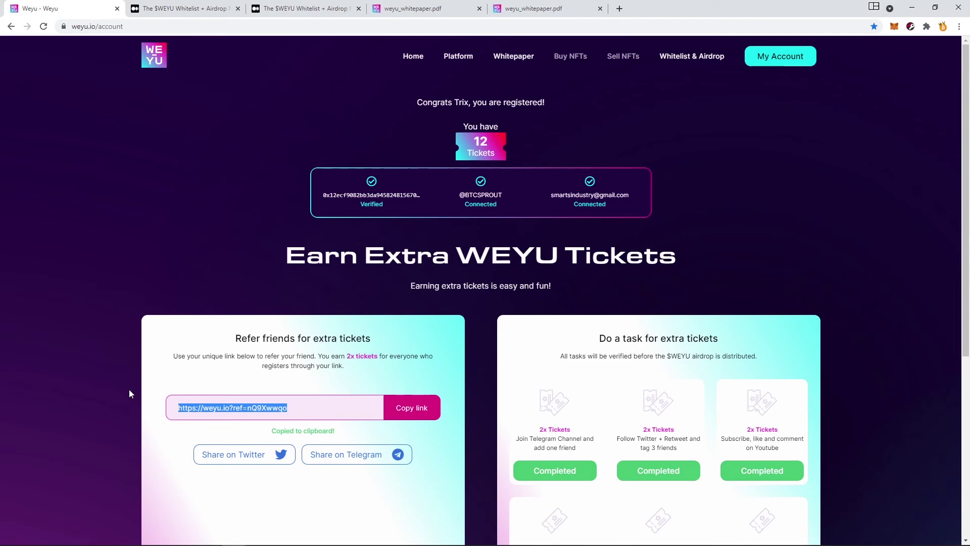
- Scroll through the completed ticket tasks, highlighting the YouTube and Instagram follow task descriptions
scroll(674, 347, "down", 2)
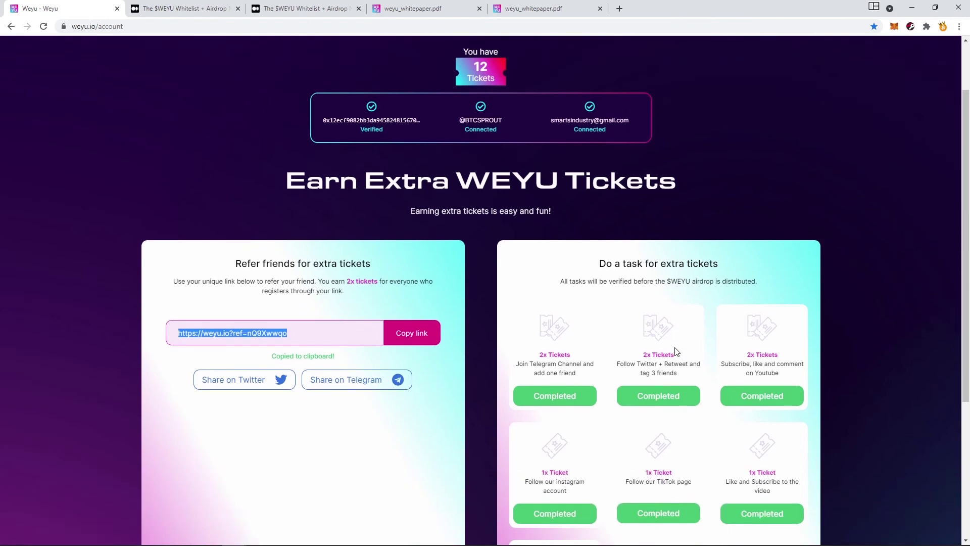
scroll(676, 351, "down", 3)
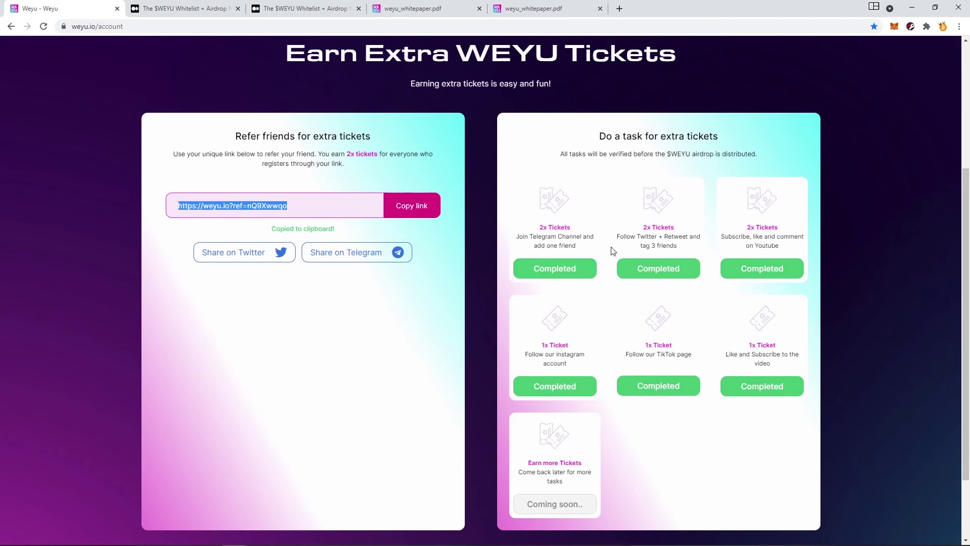
left_click_drag(540, 242, 777, 240)
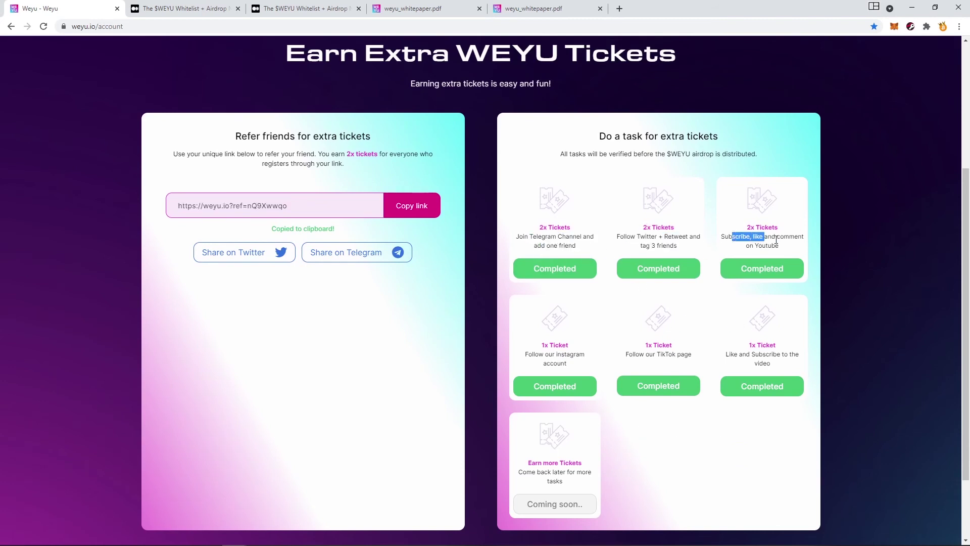
left_click_drag(539, 354, 692, 369)
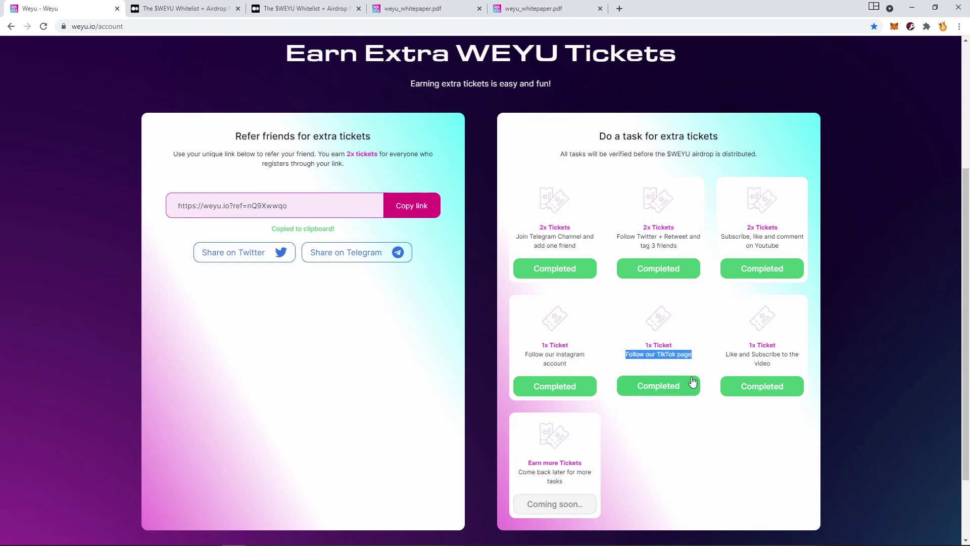
scroll(692, 381, "up", 4)
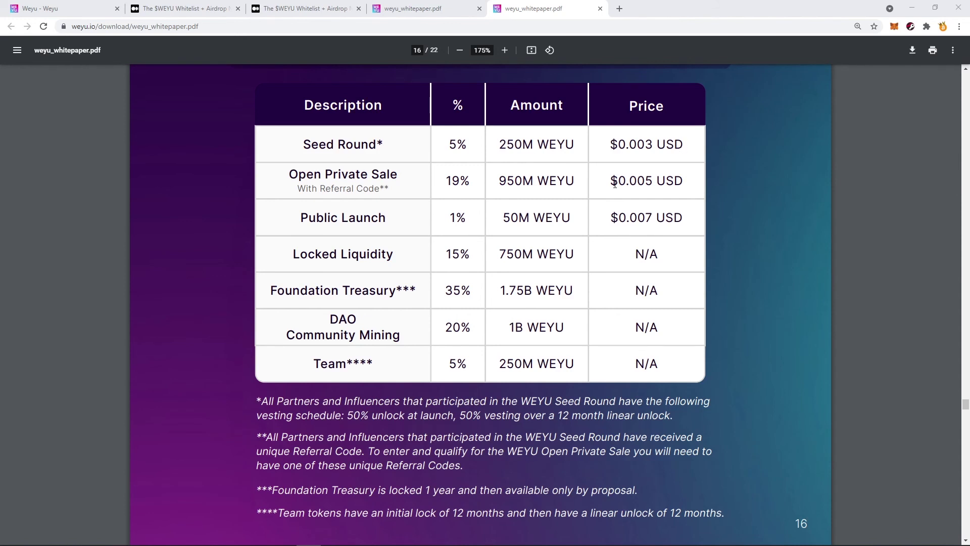
- Highlight Open Private Sale's $0.005 price and Public Launch's 50M WEYU at $0.007, then return to Weyu
left_click_drag(611, 182, 656, 181)
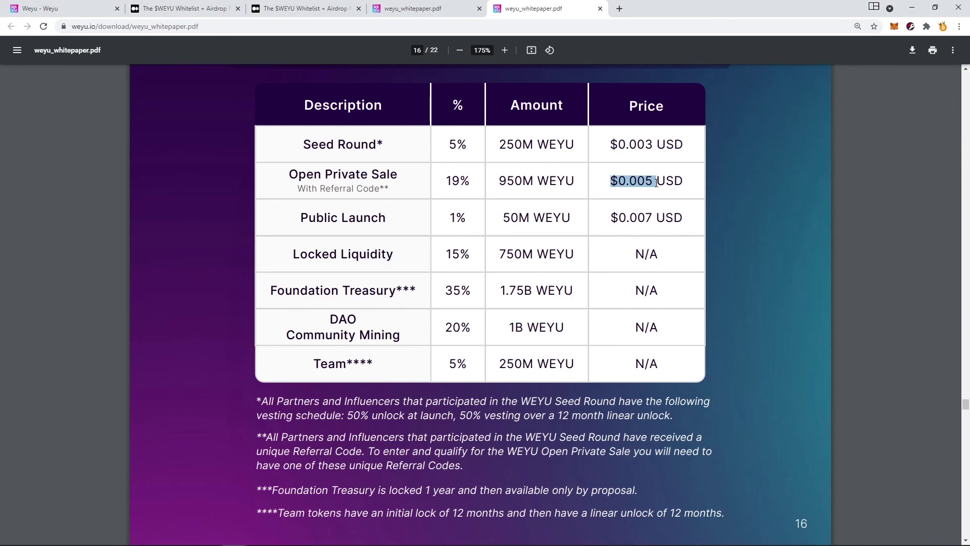
left_click(574, 210)
left_click_drag(500, 218, 567, 220)
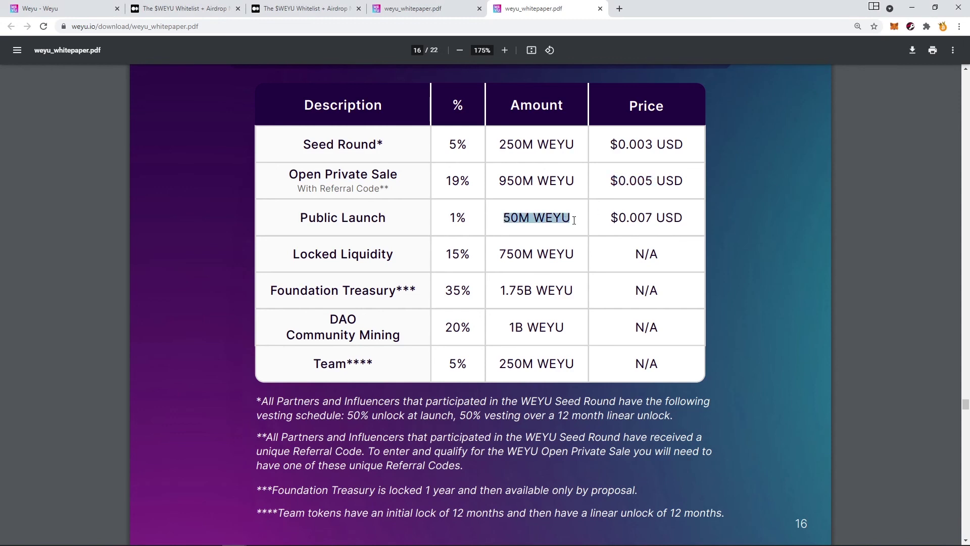
left_click_drag(298, 218, 389, 221)
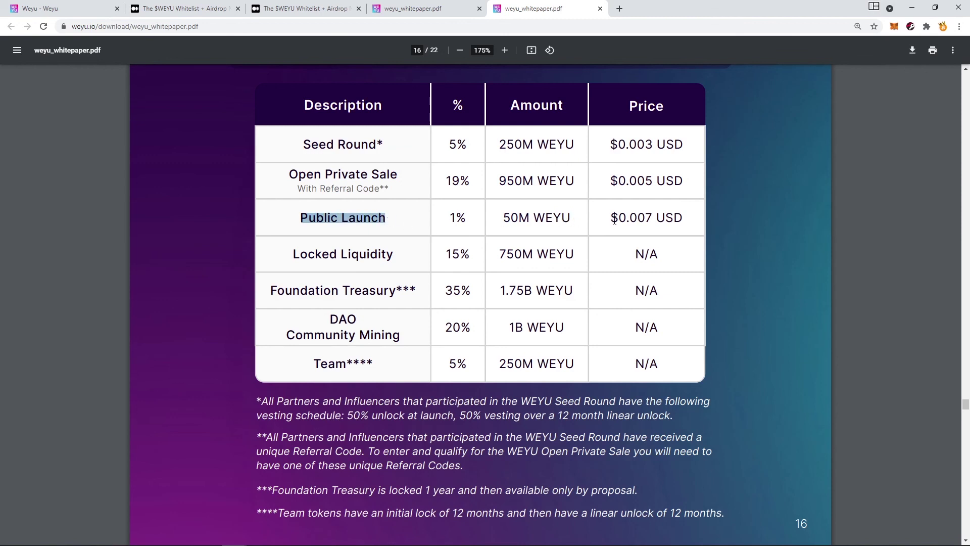
left_click_drag(618, 218, 654, 221)
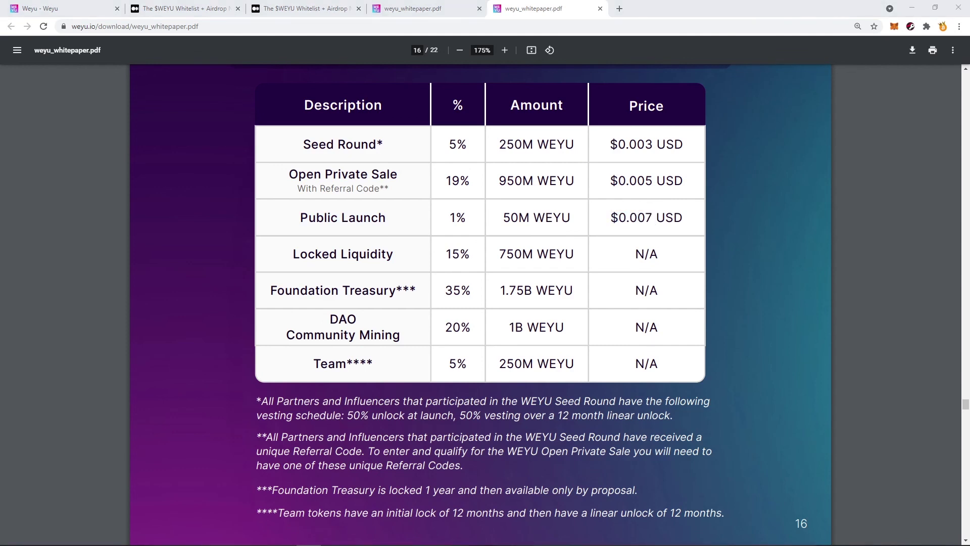
left_click(78, 4)
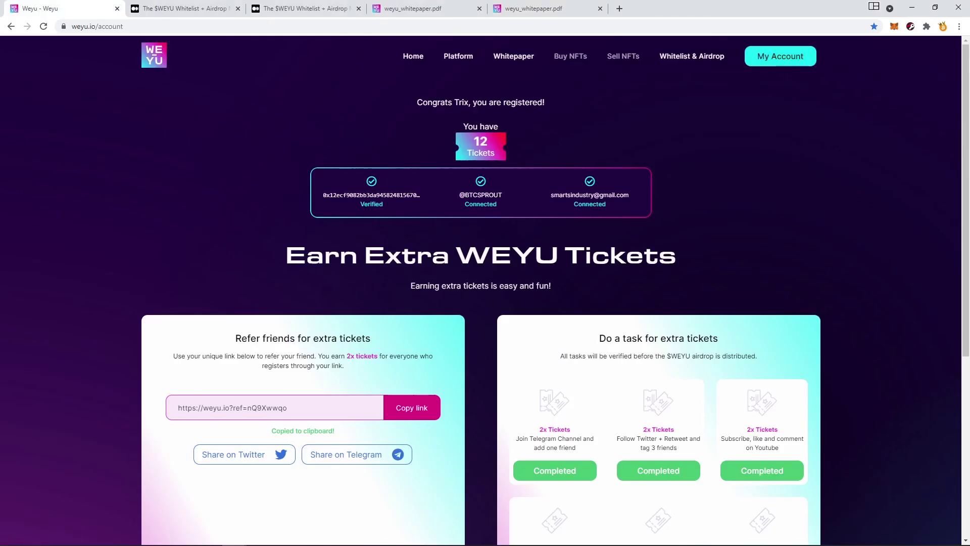